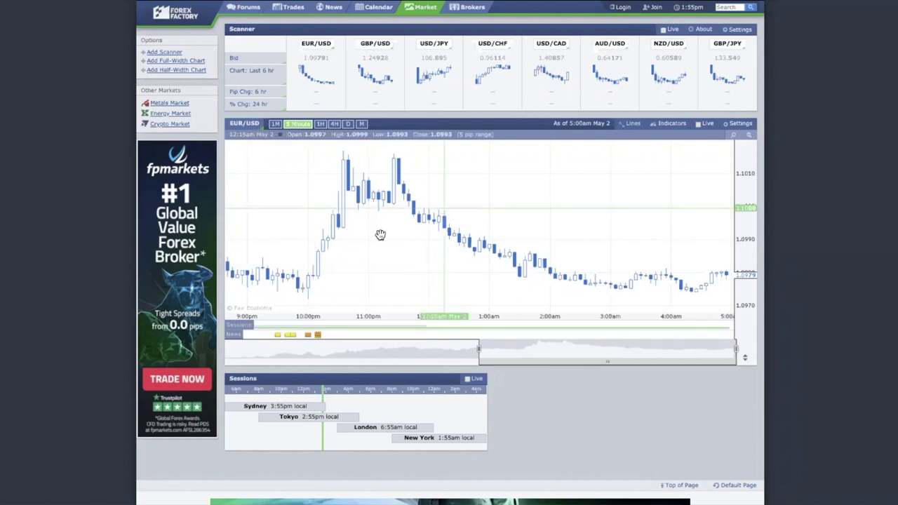
Check the start times of the Sydney, Tokyo, London and New York trading sessions in the Sessions timeline.
{"action": "mouse_move", "coordinate": [348, 426]}
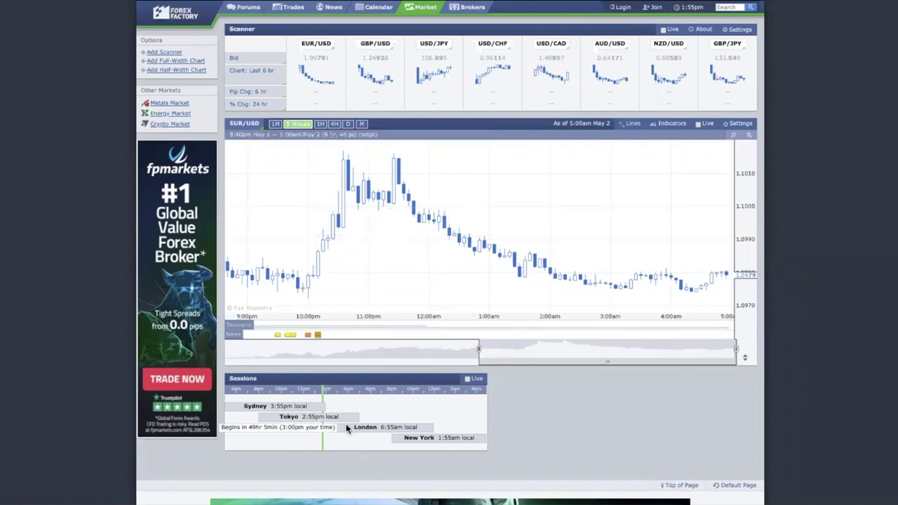
{"action": "mouse_move", "coordinate": [307, 407]}
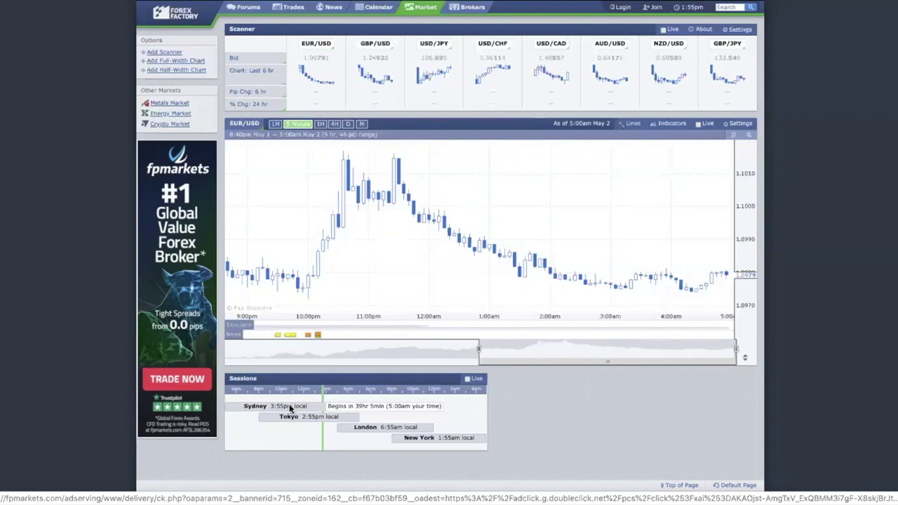
{"action": "mouse_move", "coordinate": [410, 426]}
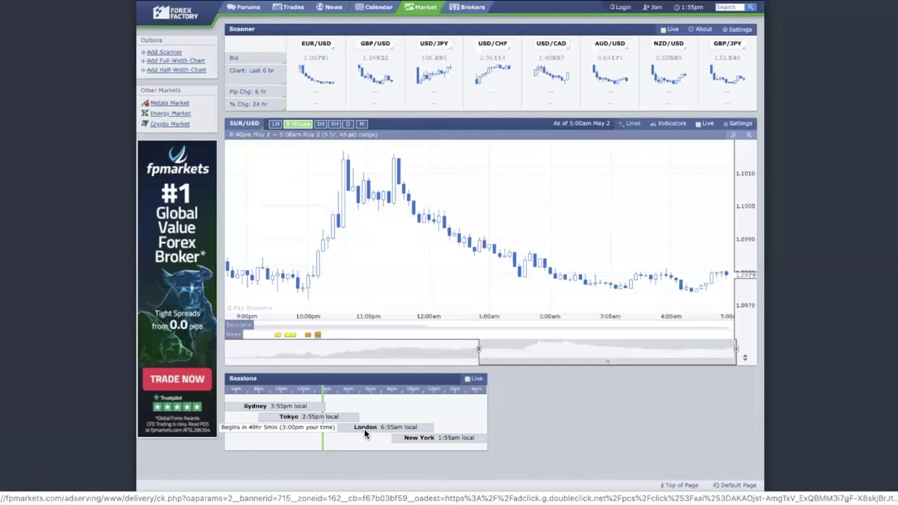
{"action": "mouse_move", "coordinate": [436, 439]}
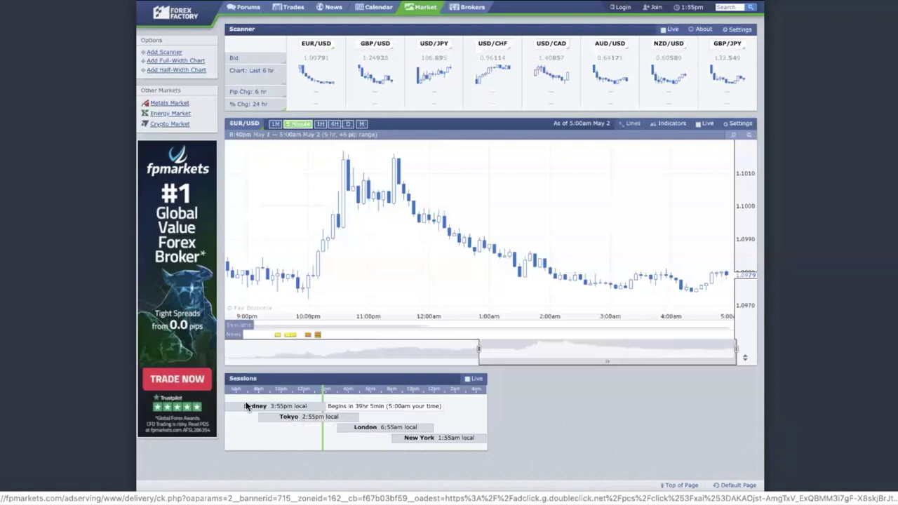
{"action": "mouse_move", "coordinate": [249, 408]}
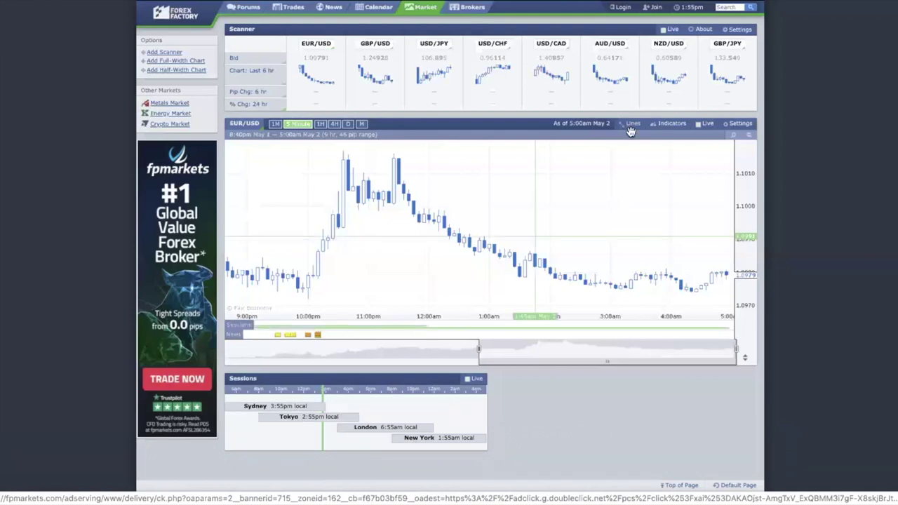
{"action": "mouse_move", "coordinate": [368, 426]}
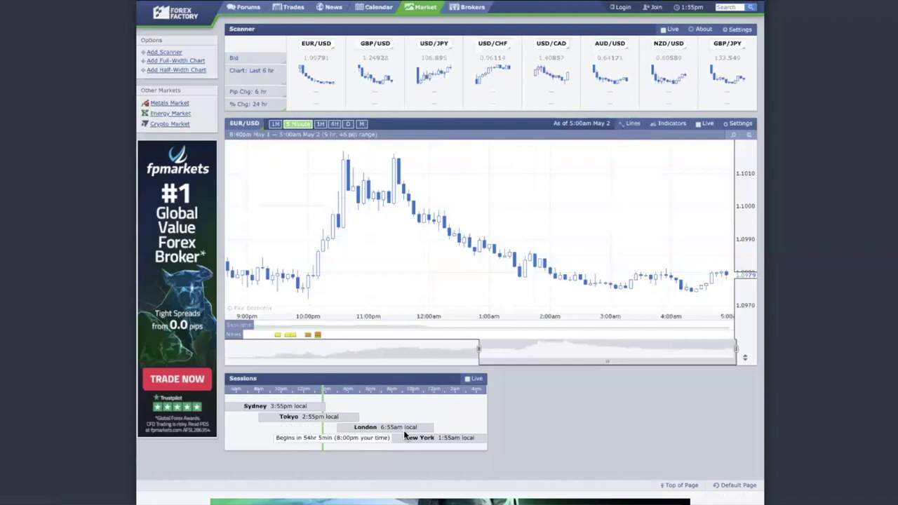
{"action": "mouse_move", "coordinate": [302, 417]}
{"action": "mouse_move", "coordinate": [412, 438]}
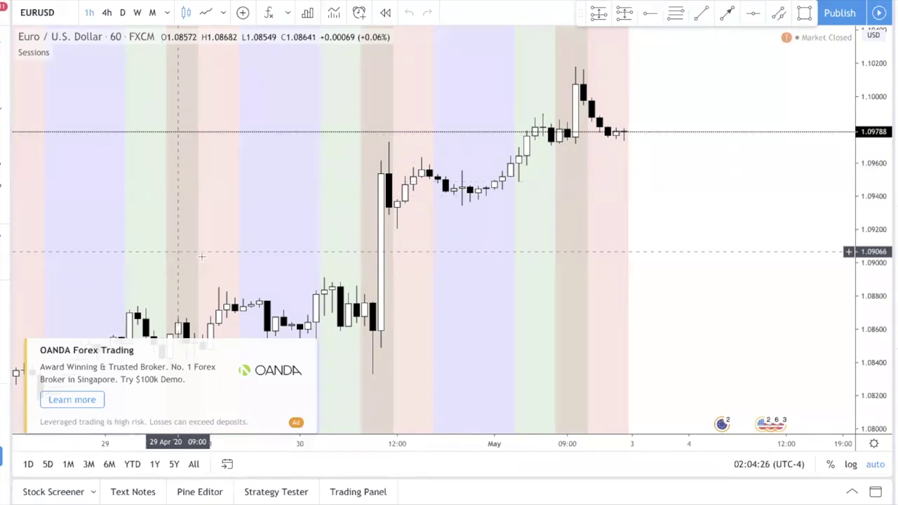
Switch to the TradingView EURUSD chart and dismiss the broker advertisement, hiding the upgrade offer for now.
{"action": "left_click", "coordinate": [305, 348]}
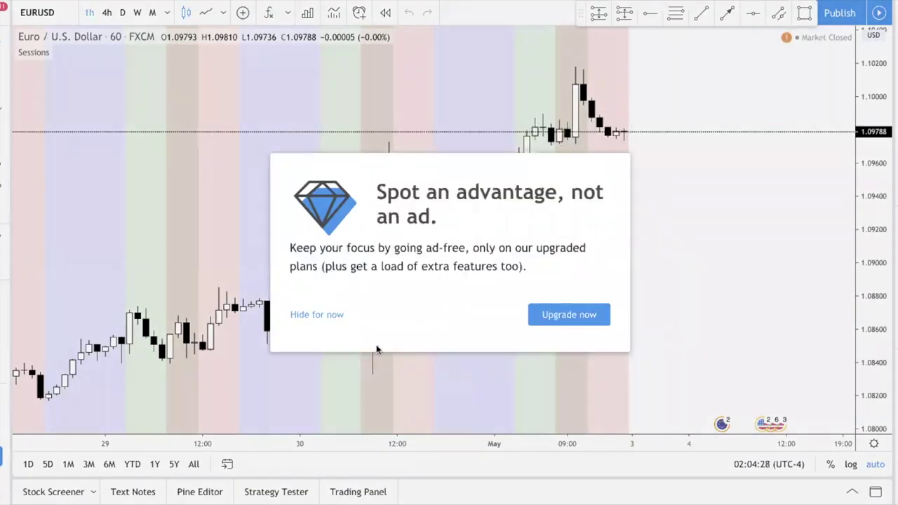
{"action": "left_click", "coordinate": [316, 315]}
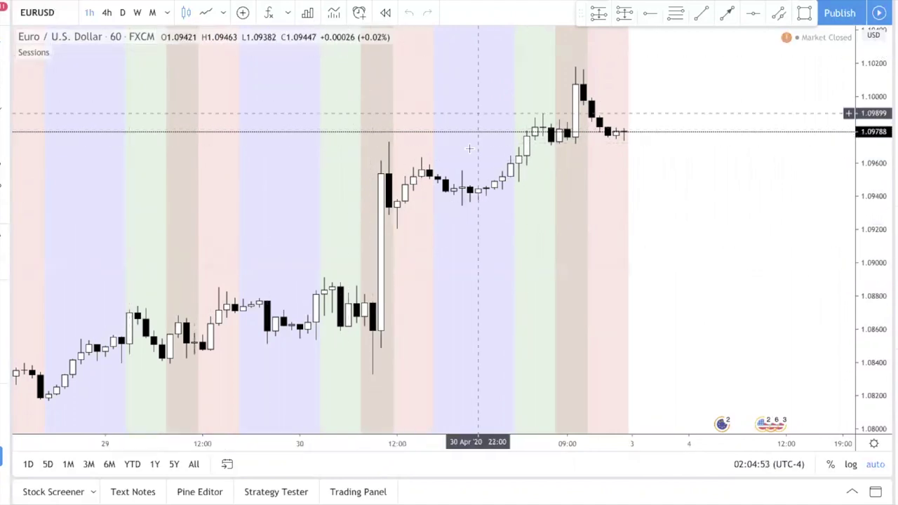
Search the indicator library for "sessions", review the matching scripts, and close the library without adding one.
{"action": "mouse_move", "coordinate": [26, 62]}
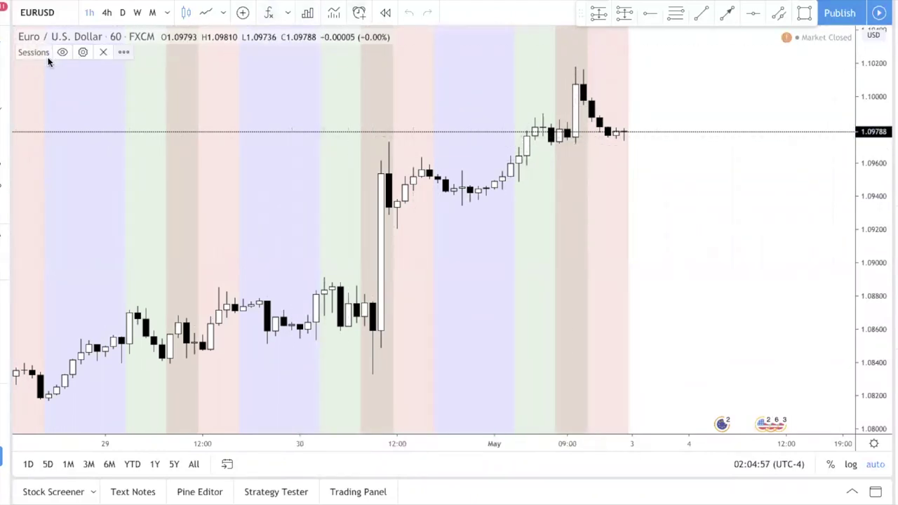
{"action": "left_click", "coordinate": [268, 15]}
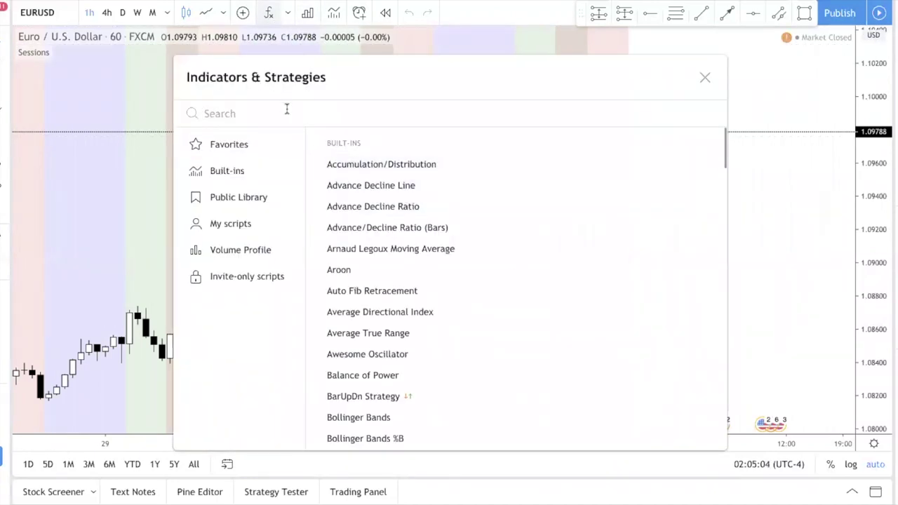
{"action": "type", "text": "sessions"}
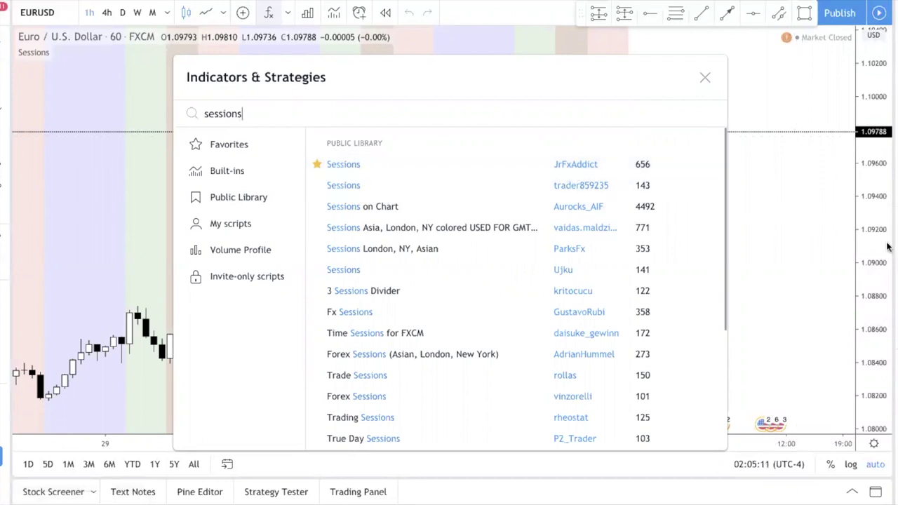
{"action": "key", "text": "Escape"}
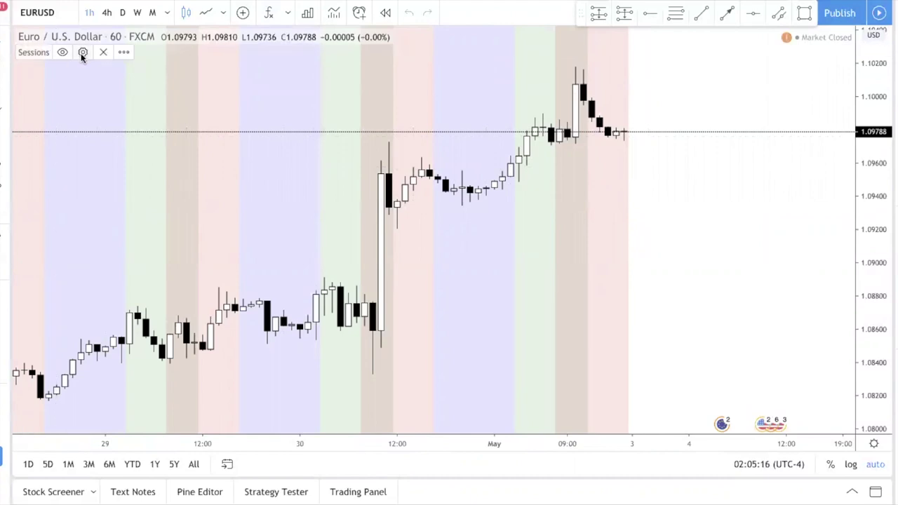
Review the Asia, London and New York entries in the Sessions indicator's style settings alongside the Forex Factory session timeline.
{"action": "left_click", "coordinate": [82, 53]}
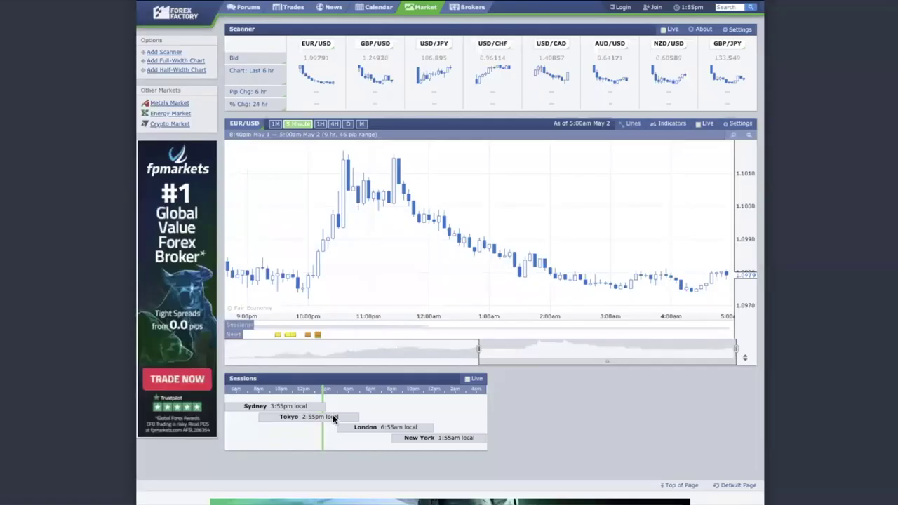
{"action": "mouse_move", "coordinate": [292, 416]}
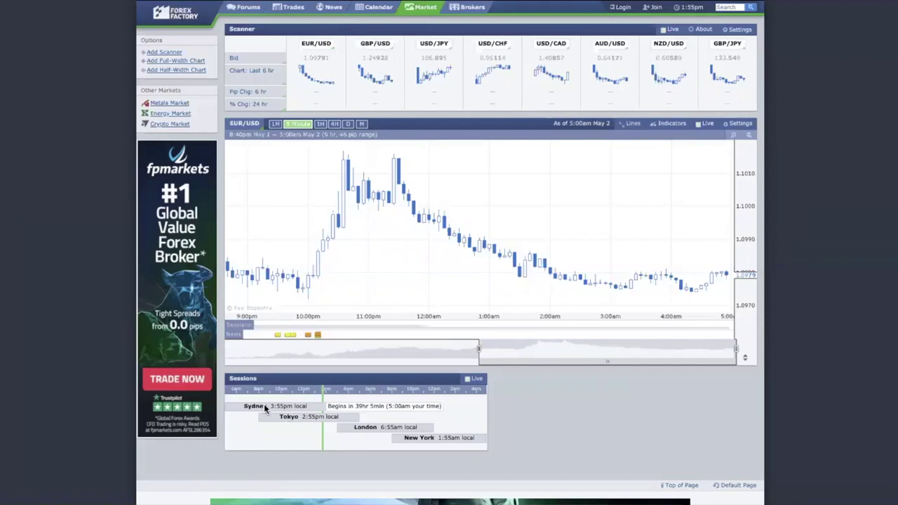
{"action": "mouse_move", "coordinate": [383, 437]}
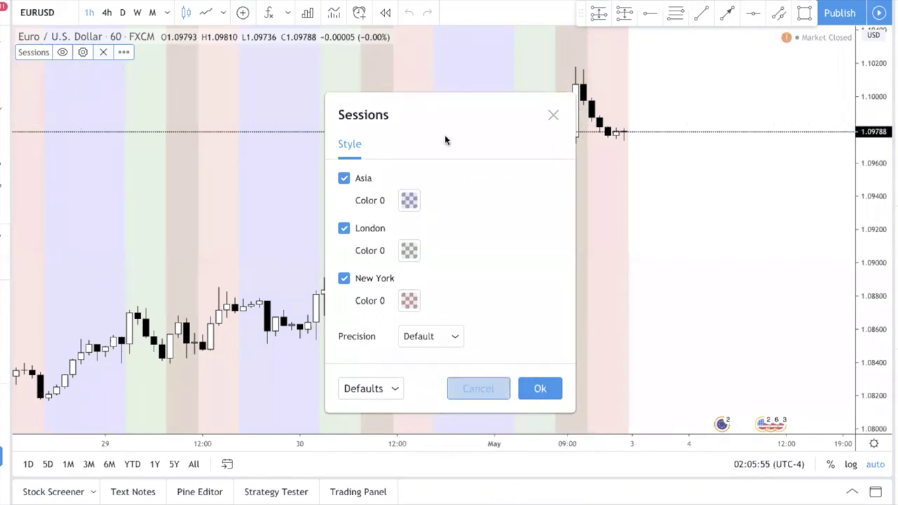
{"action": "left_click", "coordinate": [537, 388]}
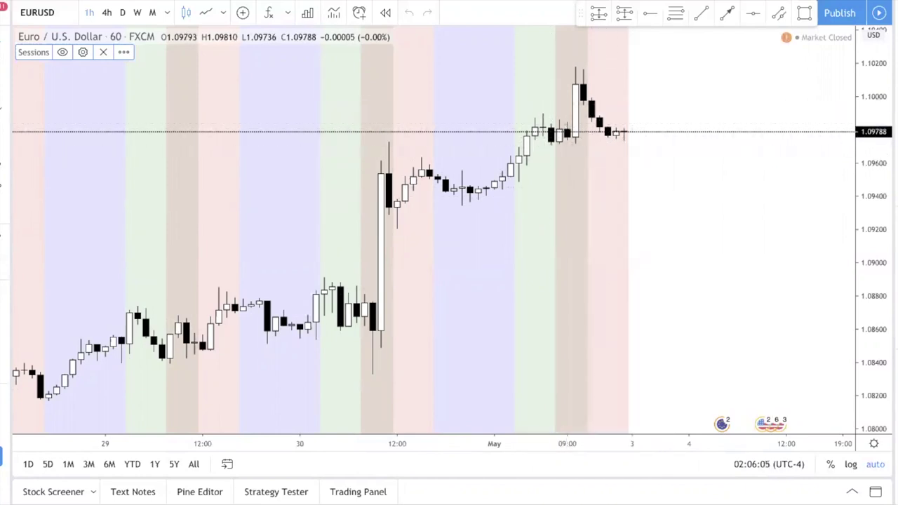
Reopen the Sessions indicator's settings beside the candles and compare its session colours with the chart's shaded bands and the Forex Factory timeline.
{"action": "left_click", "coordinate": [82, 53]}
{"action": "left_click_drag", "start_coordinate": [449, 112], "coordinate": [205, 79]}
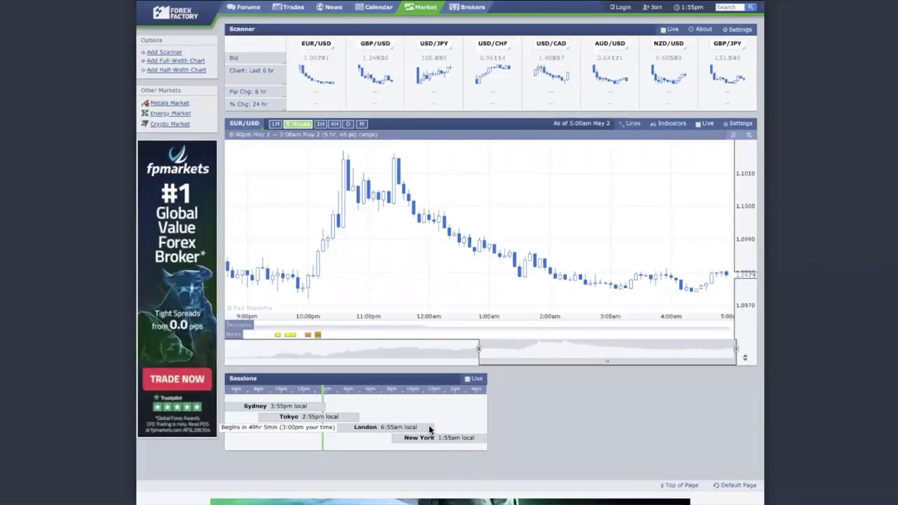
{"action": "mouse_move", "coordinate": [387, 436]}
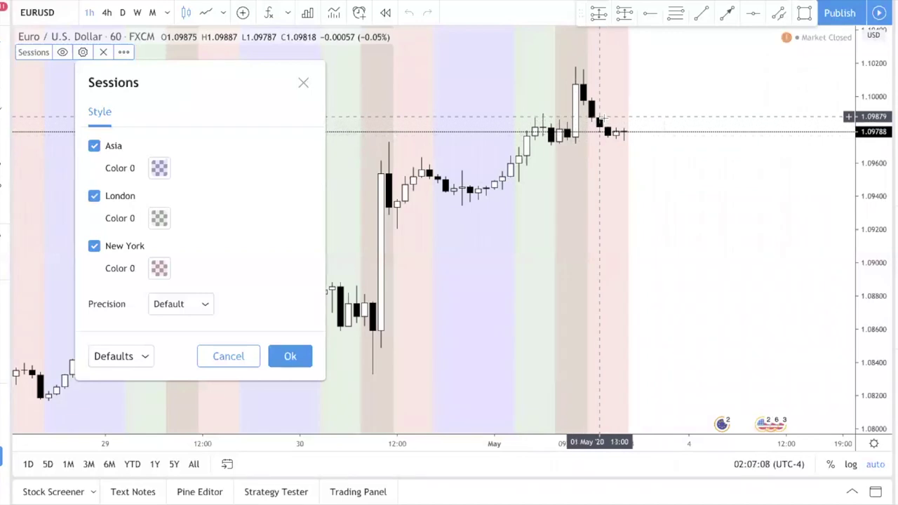
{"action": "left_click", "coordinate": [303, 84]}
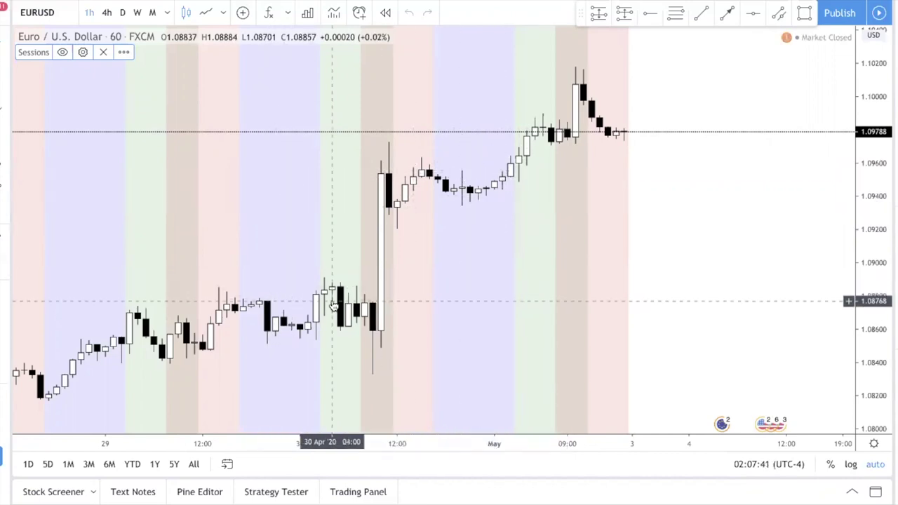
{"action": "left_click", "coordinate": [267, 303]}
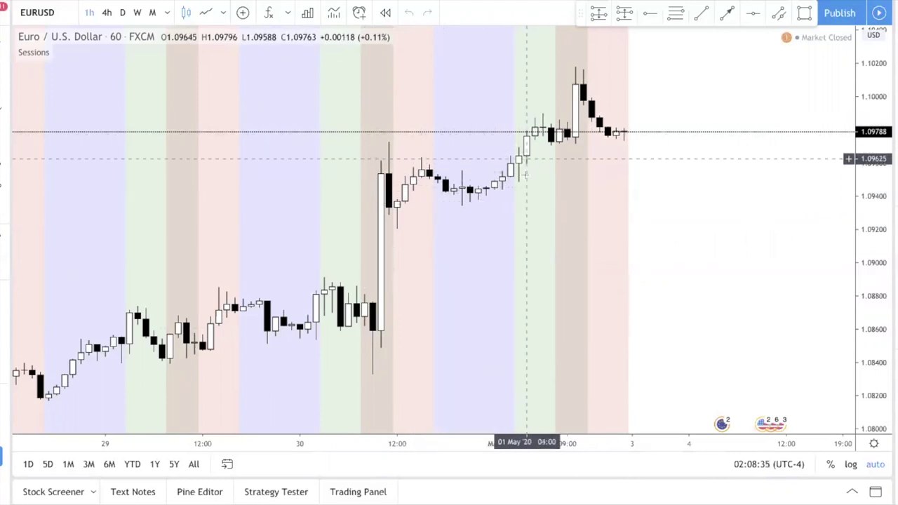
Draw a rectangle around the 1 May London session candles and narrow it to end before the New York overlap.
{"action": "left_click", "coordinate": [804, 14]}
{"action": "mouse_move", "coordinate": [510, 182]}
{"action": "left_mouse_down"}
{"action": "mouse_move", "coordinate": [554, 105]}
{"action": "mouse_move", "coordinate": [559, 112]}
{"action": "mouse_move", "coordinate": [549, 114]}
{"action": "left_mouse_up"}
{"action": "left_click", "coordinate": [657, 161]}
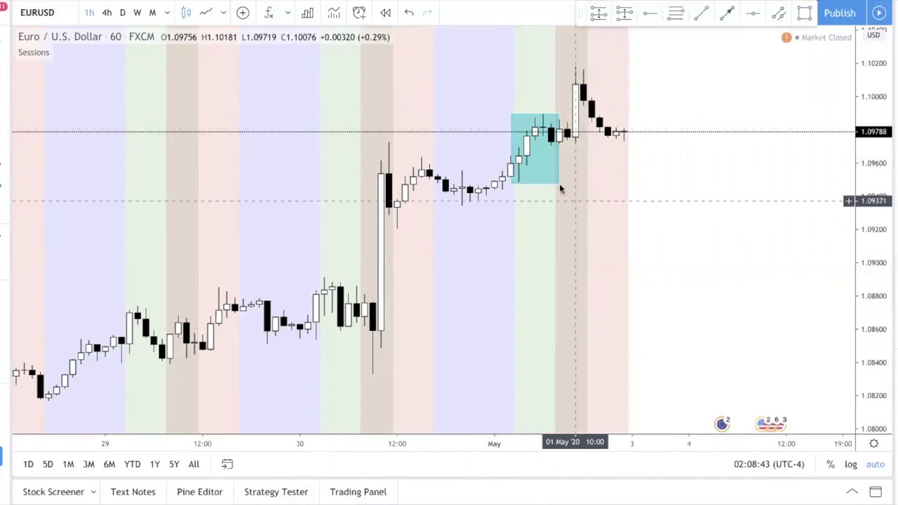
{"action": "left_click_drag", "start_coordinate": [559, 183], "coordinate": [550, 183]}
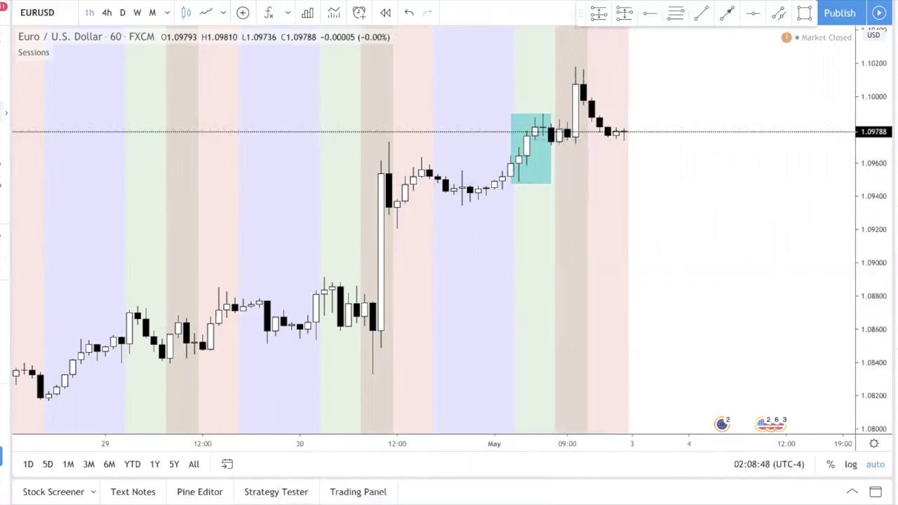
Box the 1 May London–New York overlap candles and mark the box's high and low with horizontal lines at 1.10181 and 1.09697.
{"action": "mouse_move", "coordinate": [551, 146]}
{"action": "left_mouse_down"}
{"action": "mouse_move", "coordinate": [604, 35]}
{"action": "mouse_move", "coordinate": [590, 67]}
{"action": "left_mouse_up"}
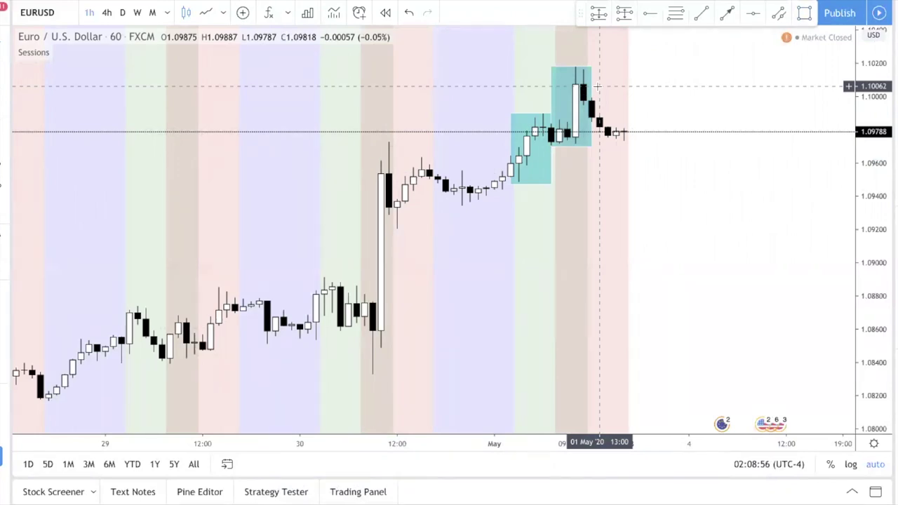
{"action": "left_click", "coordinate": [666, 66]}
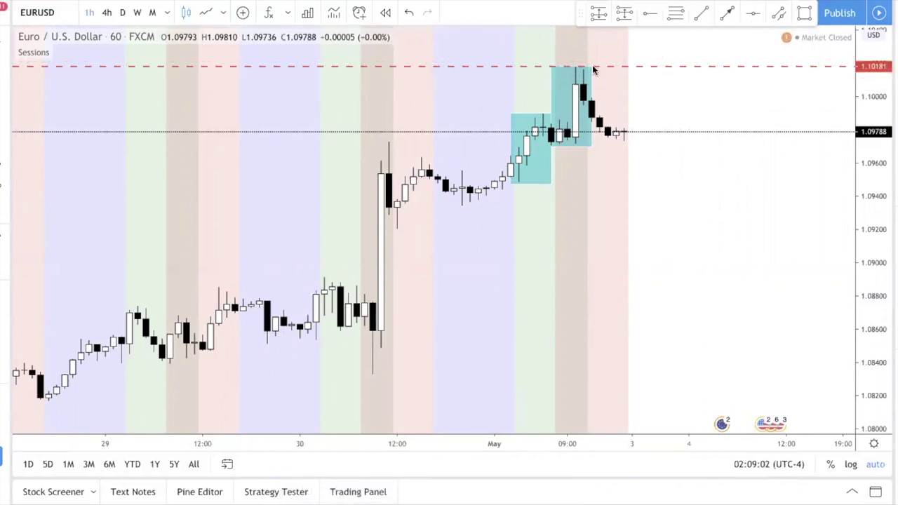
{"action": "left_click", "coordinate": [566, 146]}
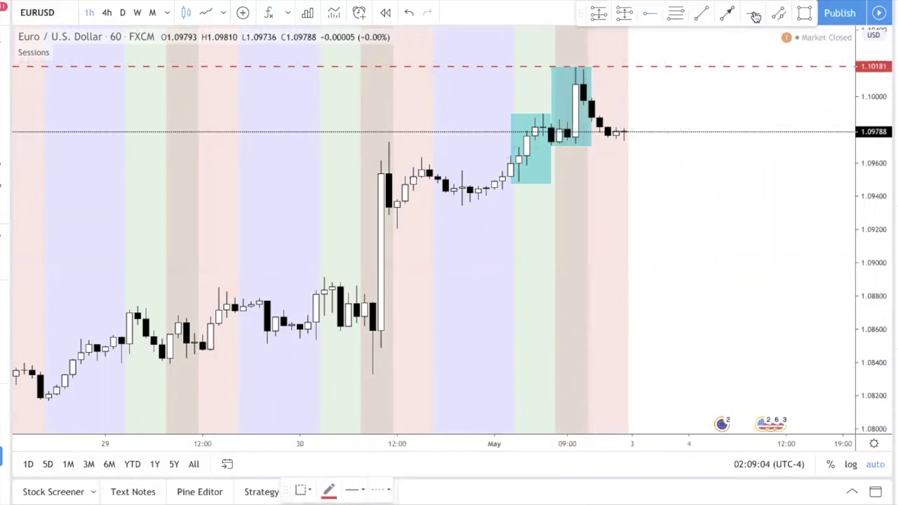
{"action": "left_click", "coordinate": [553, 147]}
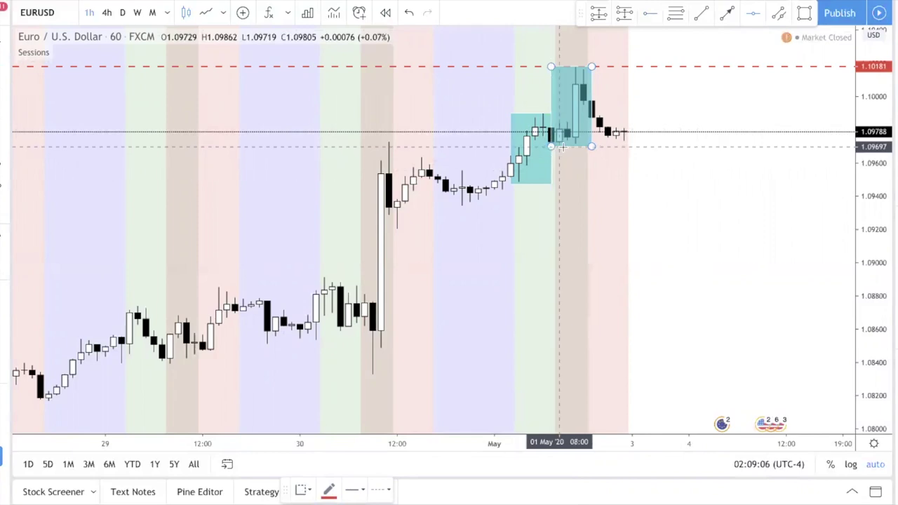
{"action": "left_click", "coordinate": [561, 147]}
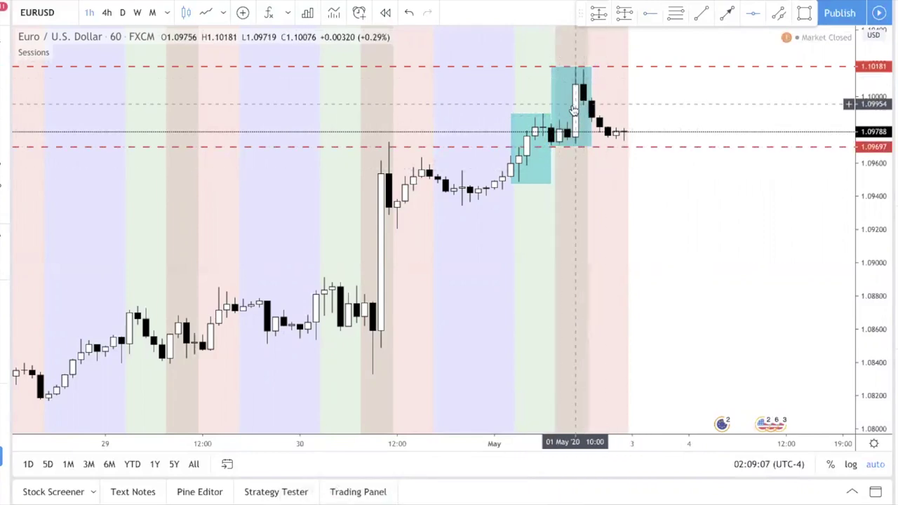
Delete the rectangle around the London–New York overlap and raise the lower horizontal line to 1.09716.
{"action": "left_click_drag", "start_coordinate": [574, 169], "coordinate": [552, 168]}
{"action": "left_click", "coordinate": [530, 79]}
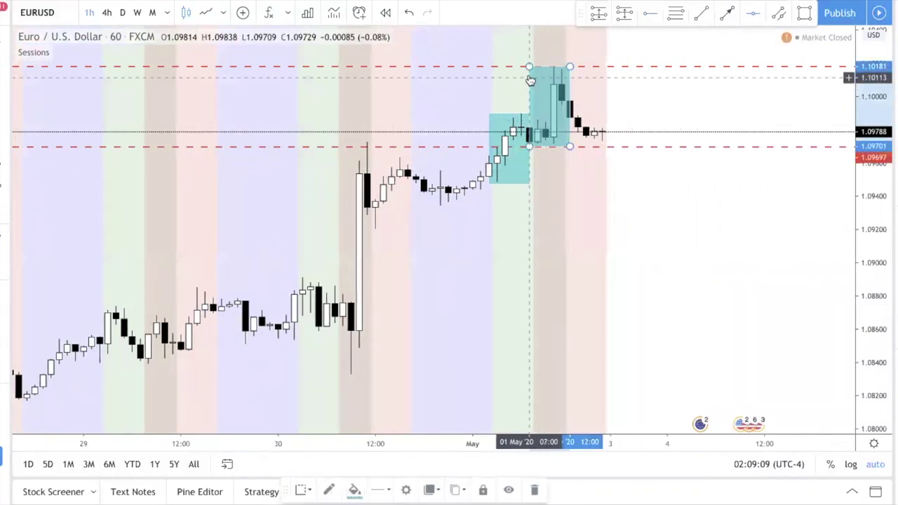
{"action": "key", "text": "Delete"}
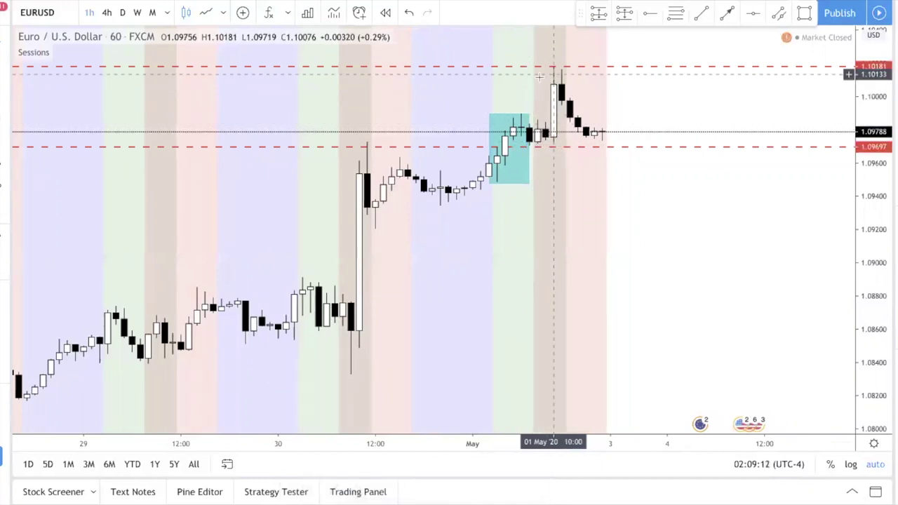
{"action": "left_click_drag", "start_coordinate": [559, 146], "coordinate": [560, 144]}
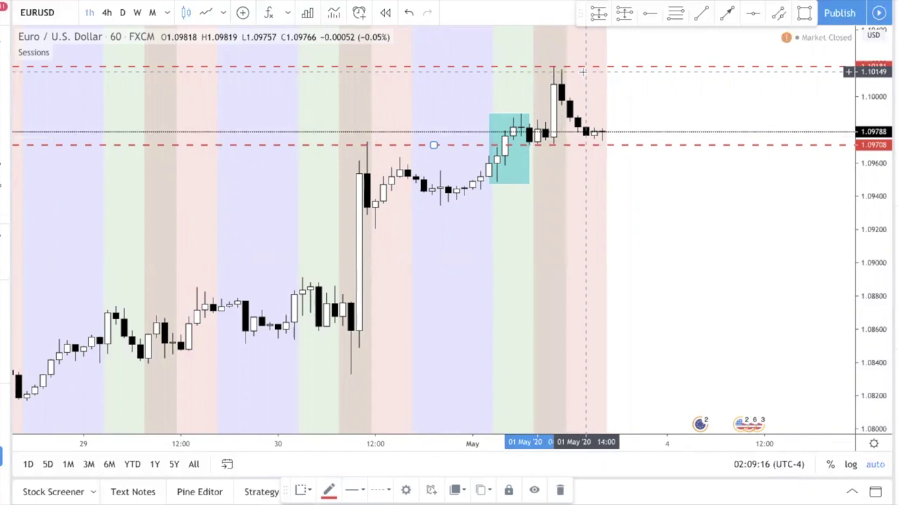
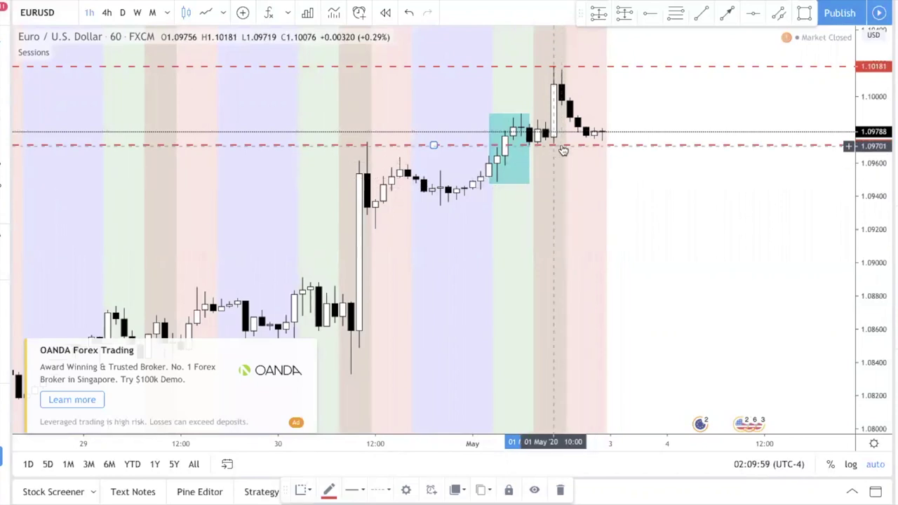
{"action": "left_click_drag", "start_coordinate": [563, 145], "coordinate": [557, 144]}
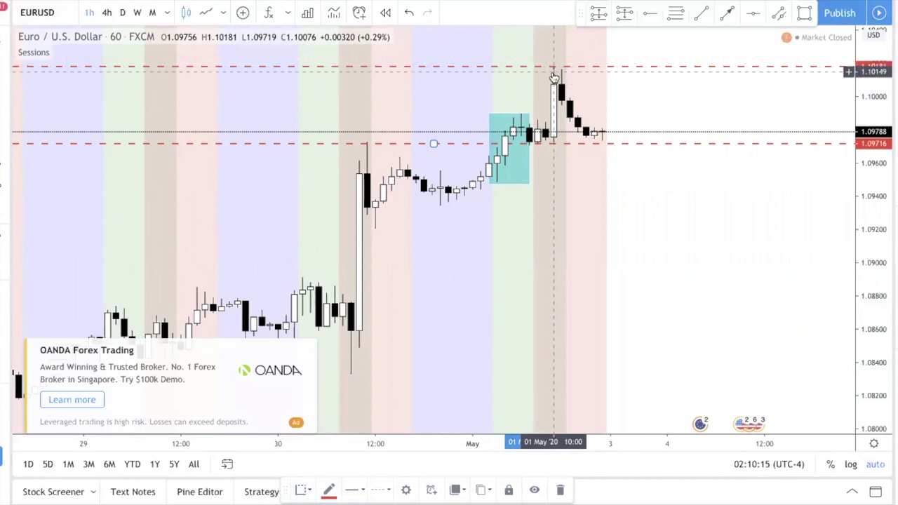
Draw a downward arrow from the last candle at about 1.0978 through the lower horizontal line to about 1.0956.
{"action": "left_click", "coordinate": [700, 12]}
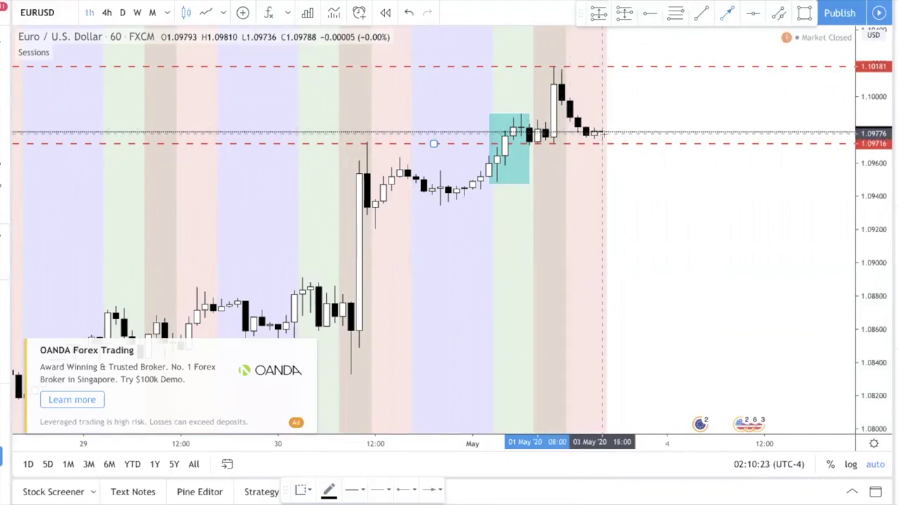
{"action": "left_click", "coordinate": [602, 132]}
{"action": "left_click", "coordinate": [617, 167]}
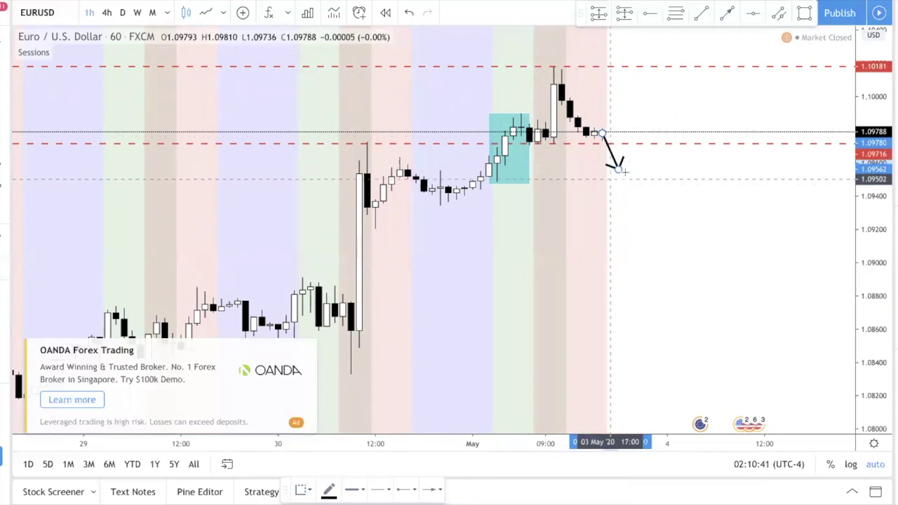
Draw an upward retest arrow from the downward arrow's tip to about 1.0970, just under the lower horizontal line.
{"action": "left_click", "coordinate": [617, 169]}
{"action": "double_click", "coordinate": [642, 148]}
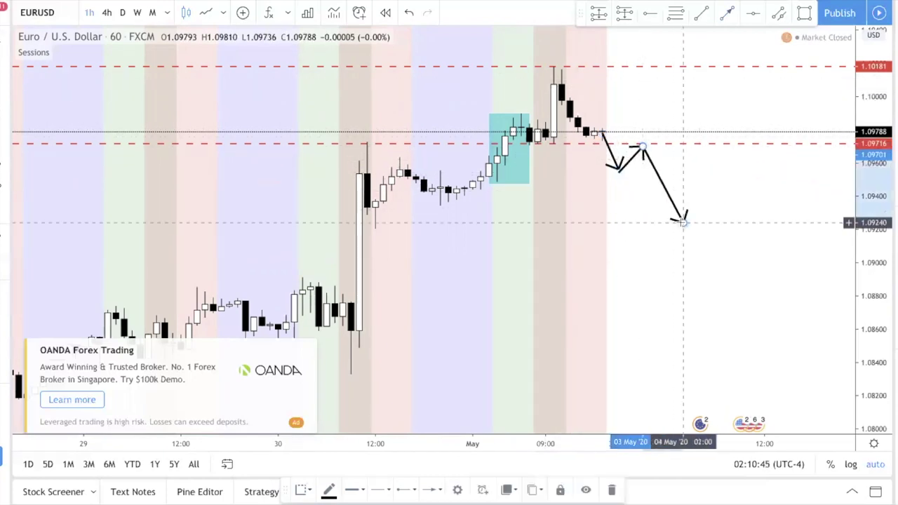
{"action": "key", "text": "Escape"}
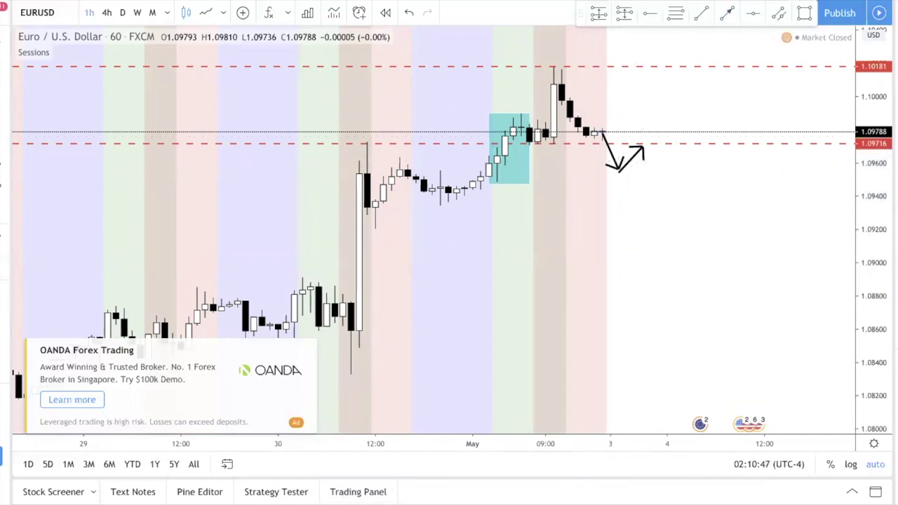
Draw a bullish zigzag of arrows from about 1.0978 up to 1.1015, back to 1.1000, above the upper line and down to retest it.
{"action": "left_click", "coordinate": [609, 133]}
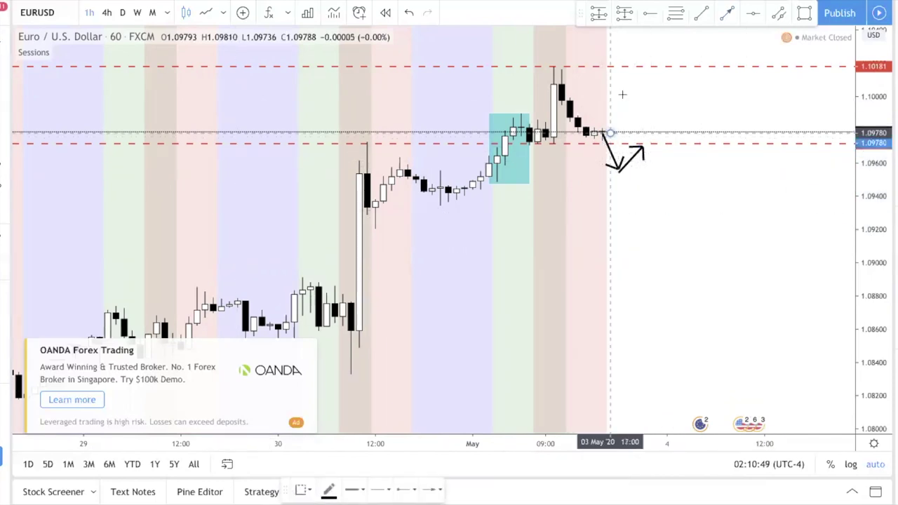
{"action": "left_click", "coordinate": [635, 70]}
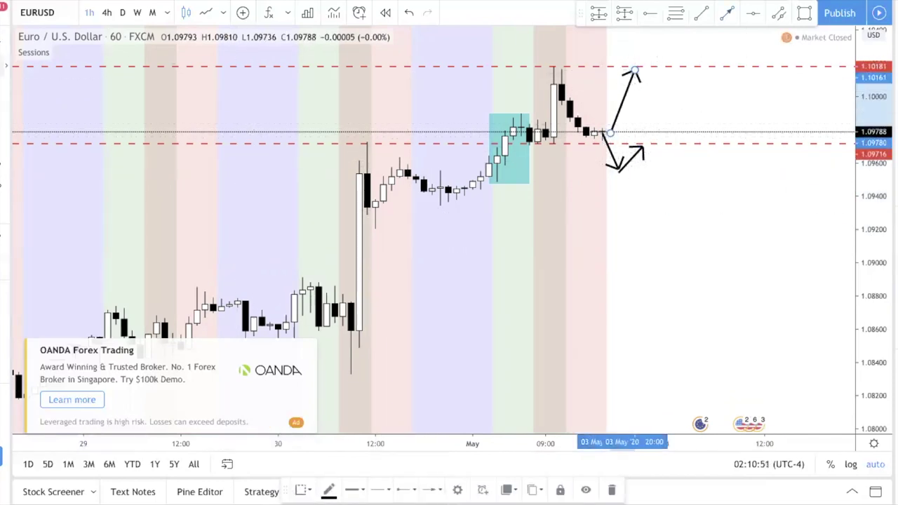
{"action": "left_click", "coordinate": [634, 71]}
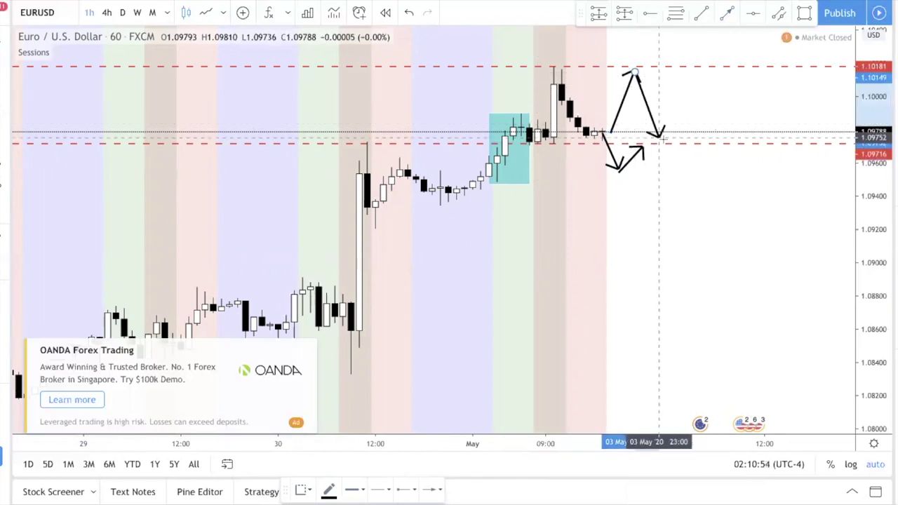
{"action": "left_click", "coordinate": [658, 97]}
{"action": "left_click", "coordinate": [658, 97]}
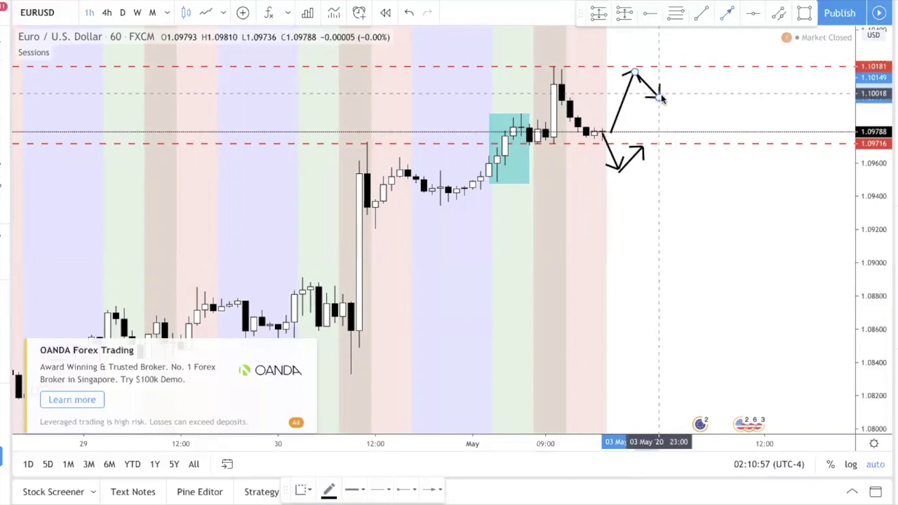
{"action": "left_click", "coordinate": [691, 37]}
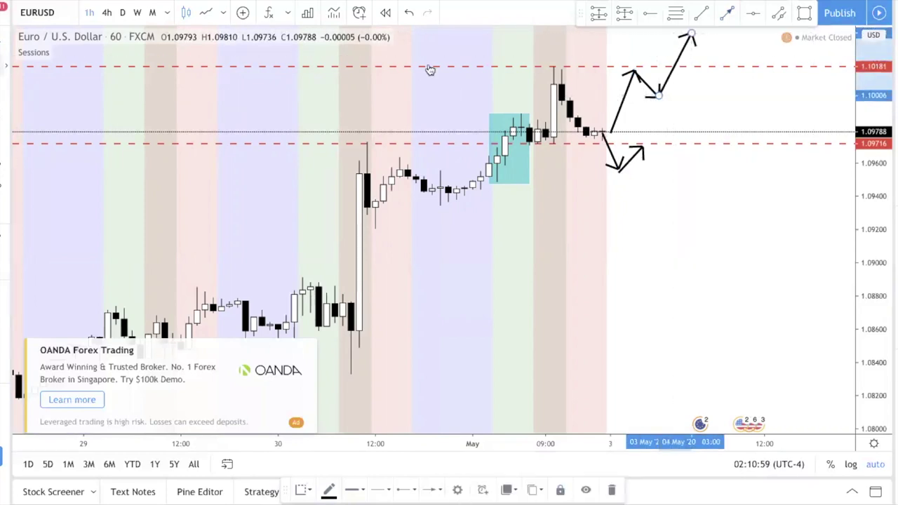
{"action": "left_click", "coordinate": [691, 37]}
{"action": "left_click", "coordinate": [710, 65]}
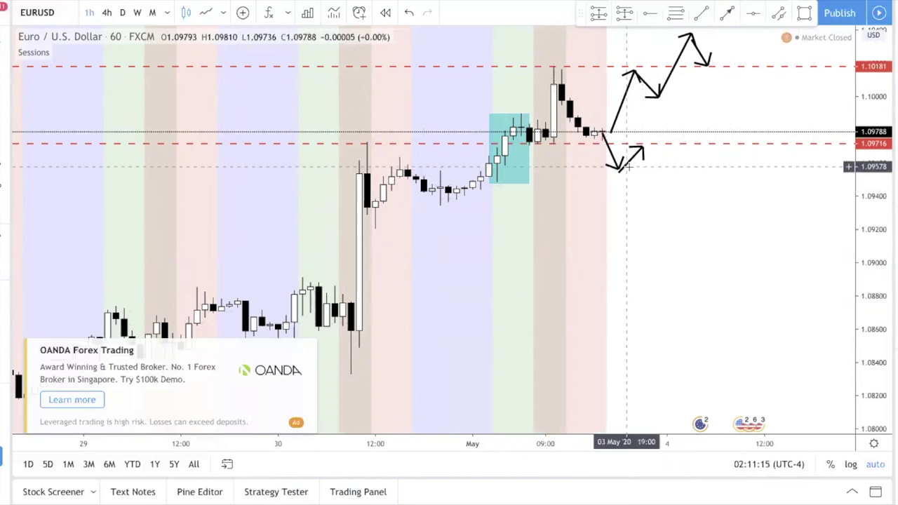
Remove all the bearish and bullish projection arrows after the last candle.
{"action": "key", "text": "ctrl+z"}
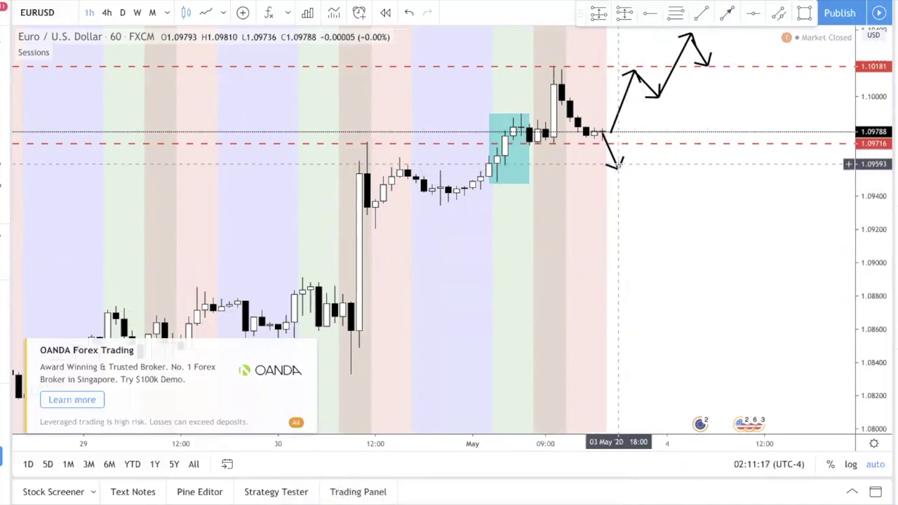
{"action": "key", "text": "ctrl+z"}
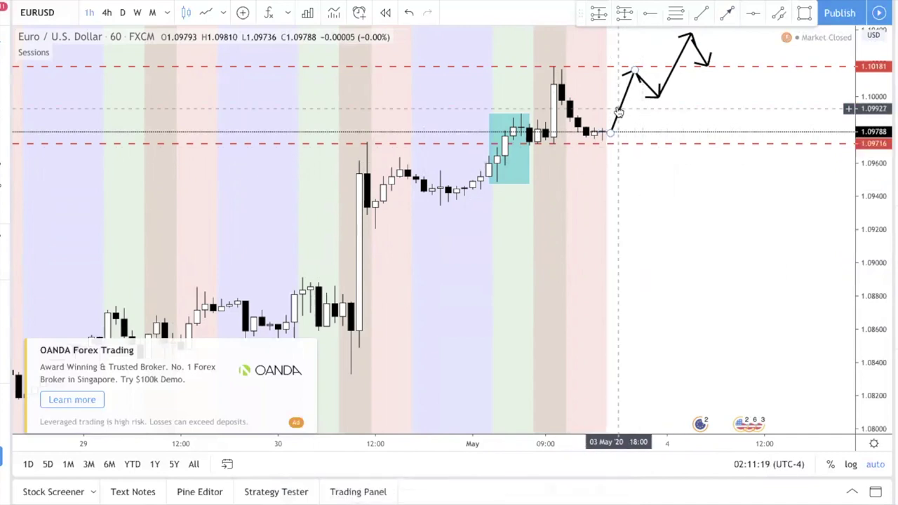
{"action": "key", "text": "ctrl+z"}
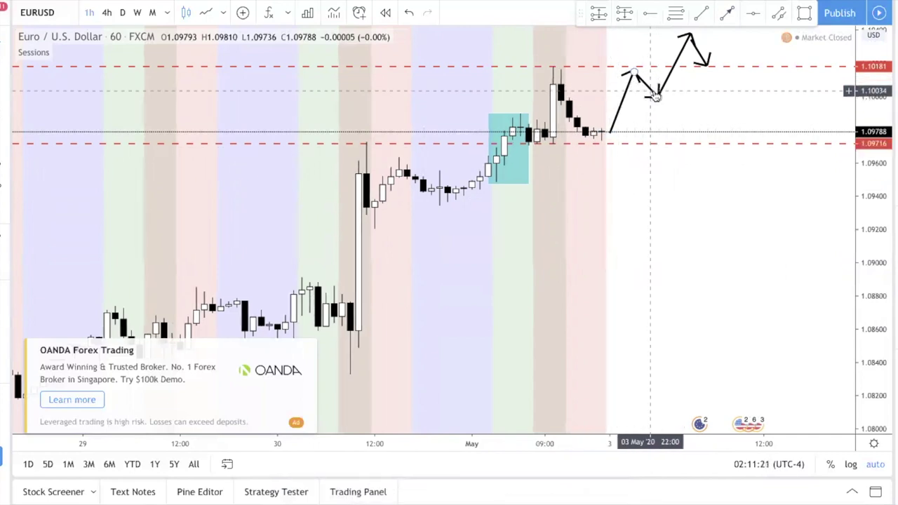
{"action": "key", "text": "ctrl+z"}
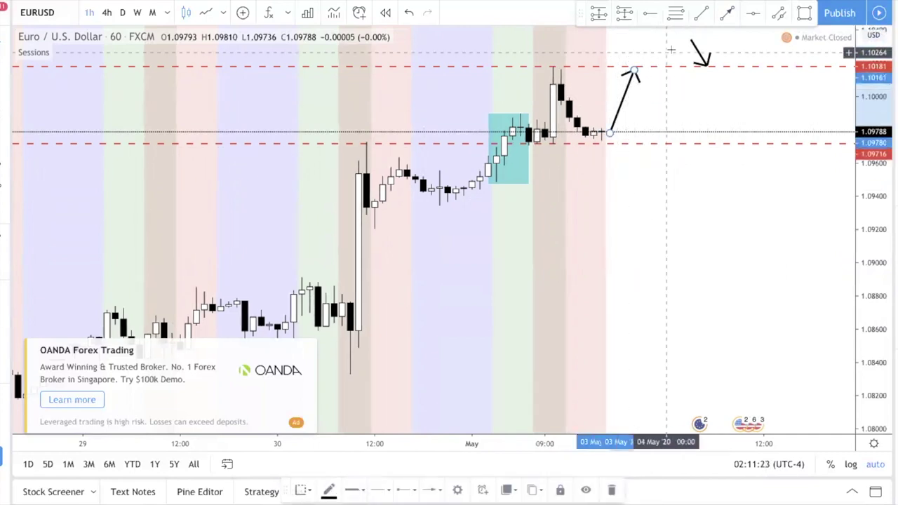
{"action": "key", "text": "ctrl+z"}
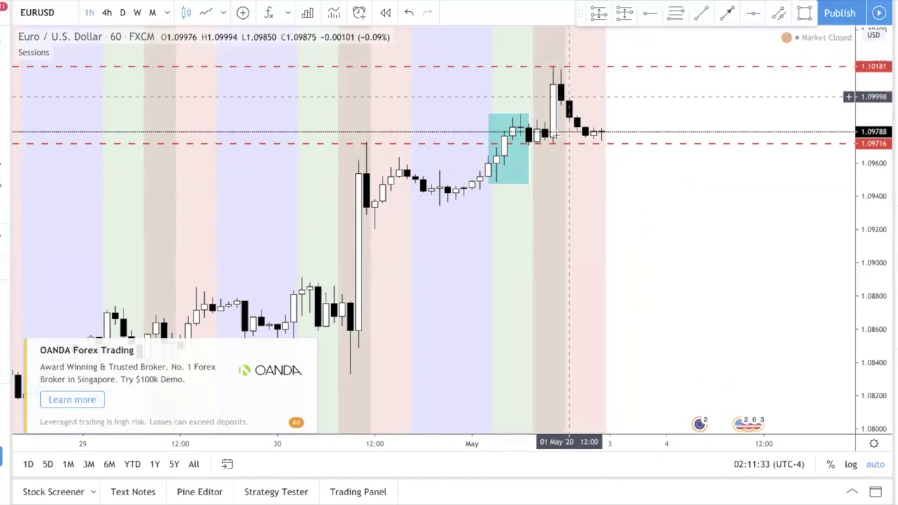
Compress the price scale to span about 1.0720 to 1.1100, show the candles back to 28 April and close the OANDA advert.
{"action": "left_click_drag", "start_coordinate": [554, 151], "coordinate": [612, 253]}
{"action": "scroll", "coordinate": [711, 242], "scroll_direction": "left", "scroll_amount": 5}
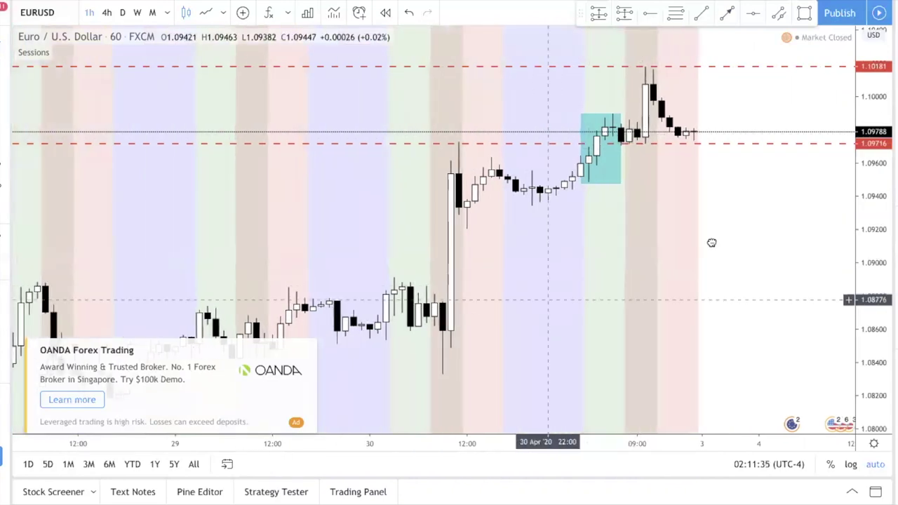
{"action": "scroll", "coordinate": [708, 274], "scroll_direction": "right", "scroll_amount": 1}
{"action": "left_click_drag", "start_coordinate": [870, 250], "coordinate": [870, 371]}
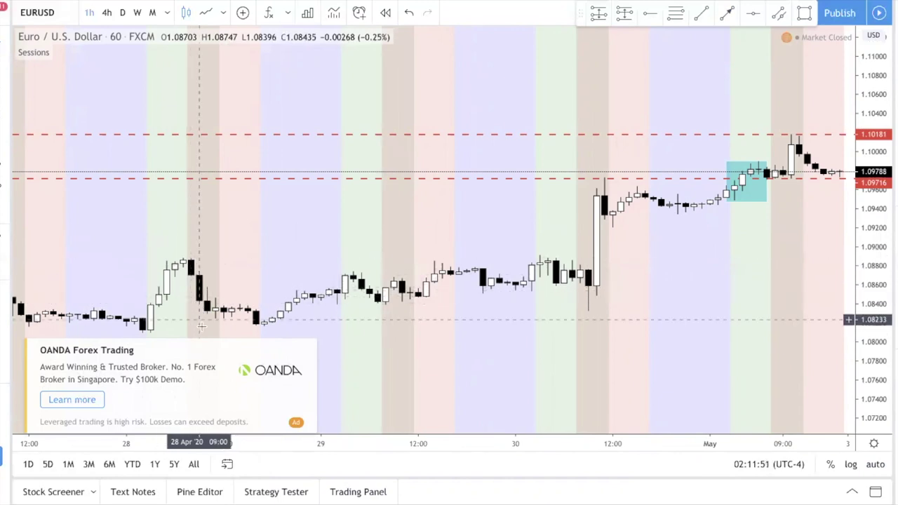
{"action": "scroll", "coordinate": [484, 309], "scroll_direction": "right", "scroll_amount": 3}
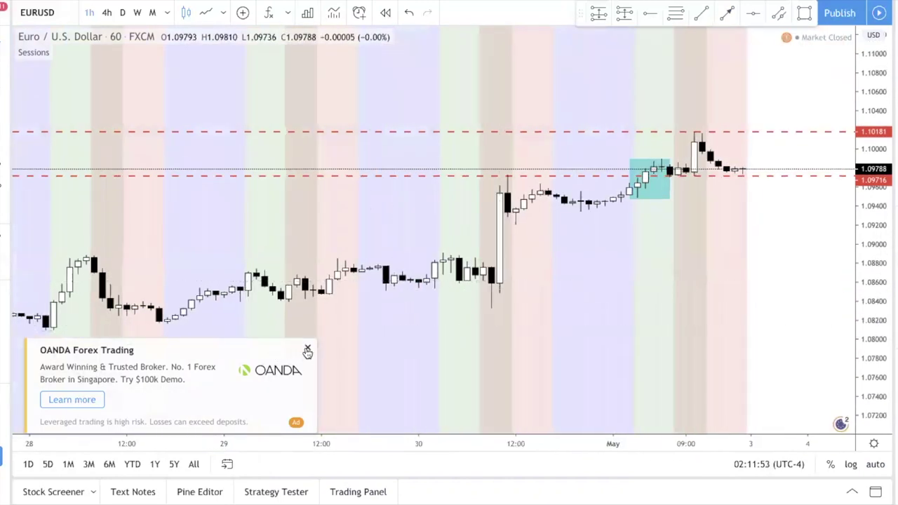
{"action": "left_click", "coordinate": [307, 351]}
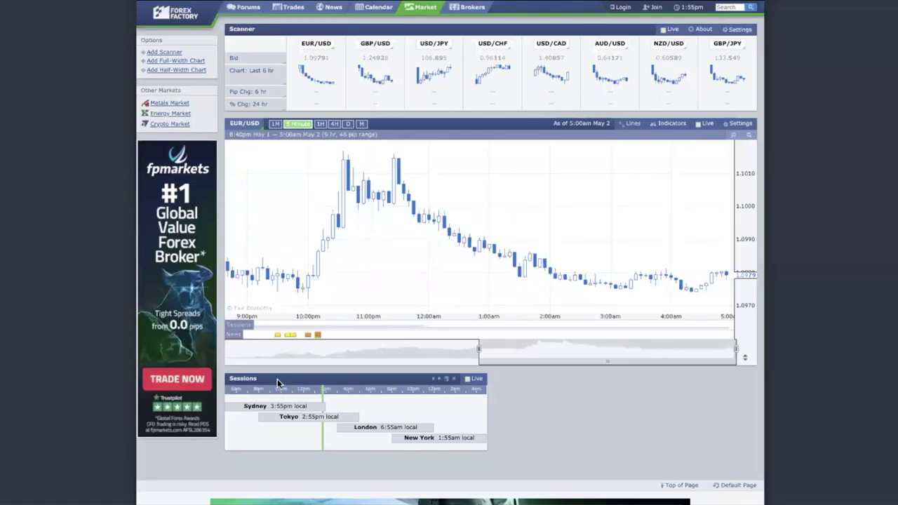
Switch to Forex Factory and look over its Market page, then browse the live trade feed and leaderboard on the Trades page.
{"action": "scroll", "coordinate": [278, 379], "scroll_direction": "down", "scroll_amount": 3}
{"action": "scroll", "coordinate": [331, 328], "scroll_direction": "up", "scroll_amount": 3}
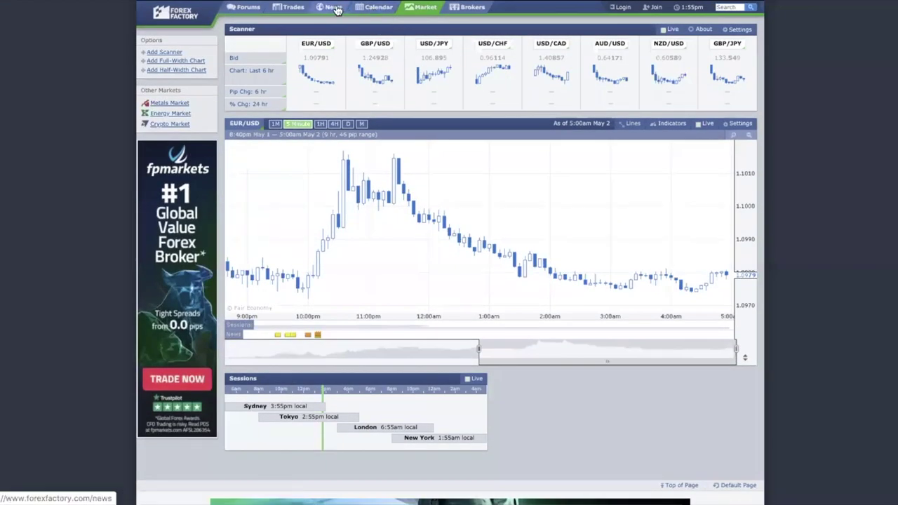
{"action": "left_click", "coordinate": [290, 8]}
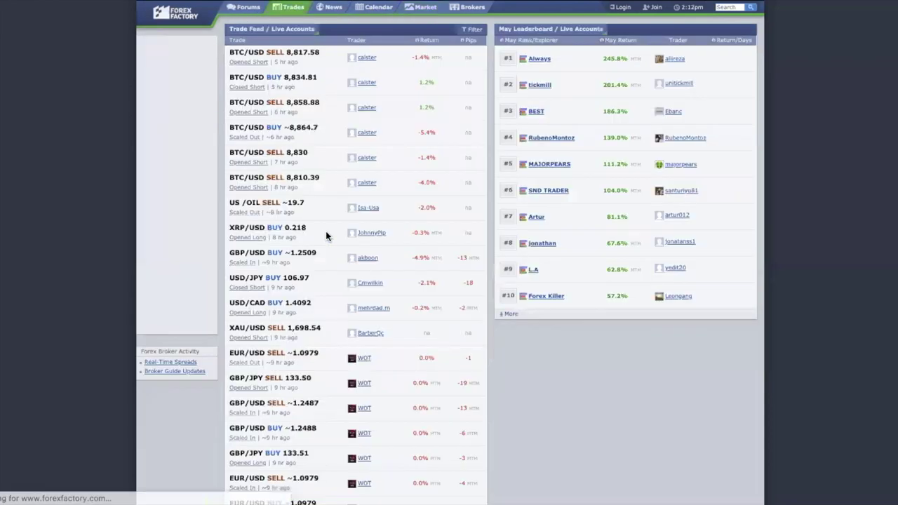
{"action": "scroll", "coordinate": [236, 284], "scroll_direction": "down", "scroll_amount": 5}
{"action": "scroll", "coordinate": [235, 282], "scroll_direction": "down", "scroll_amount": 10}
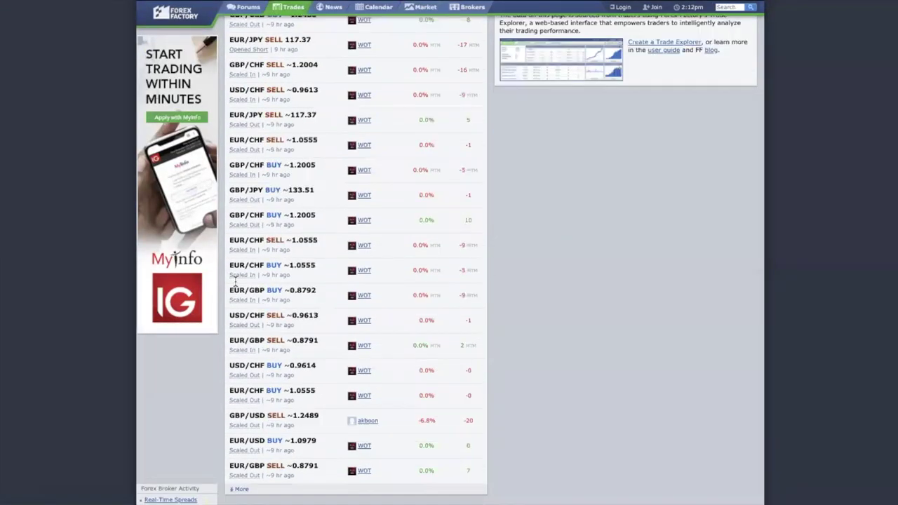
{"action": "scroll", "coordinate": [231, 284], "scroll_direction": "up", "scroll_amount": 3}
{"action": "scroll", "coordinate": [194, 310], "scroll_direction": "up", "scroll_amount": 10}
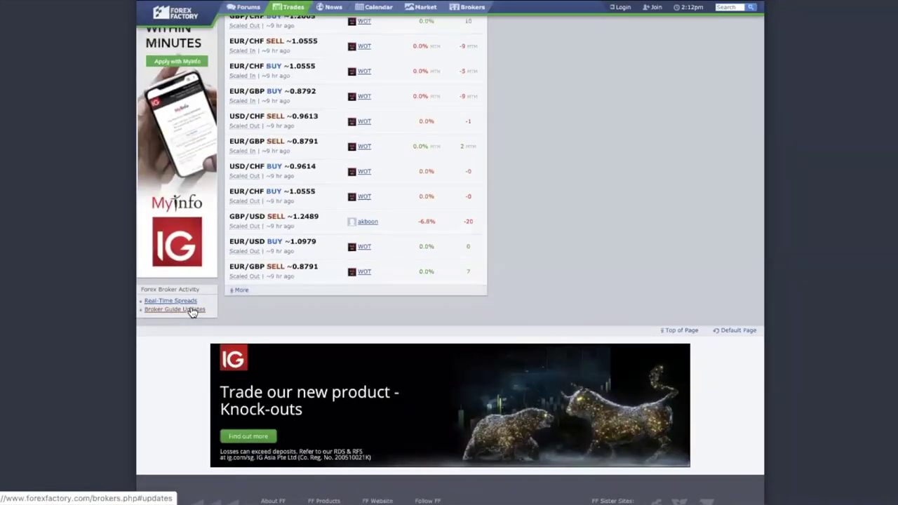
{"action": "scroll", "coordinate": [196, 308], "scroll_direction": "down", "scroll_amount": 10}
{"action": "scroll", "coordinate": [197, 312], "scroll_direction": "down", "scroll_amount": 1}
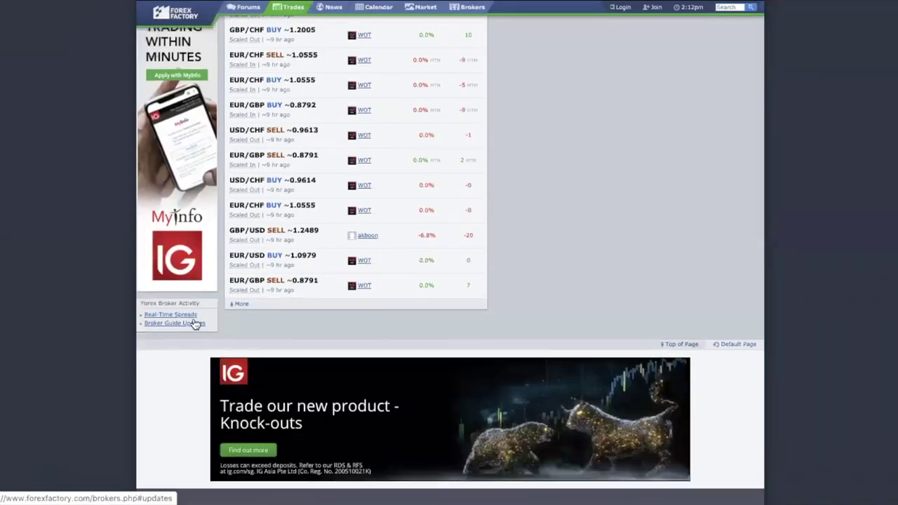
{"action": "scroll", "coordinate": [310, 331], "scroll_direction": "up", "scroll_amount": 10}
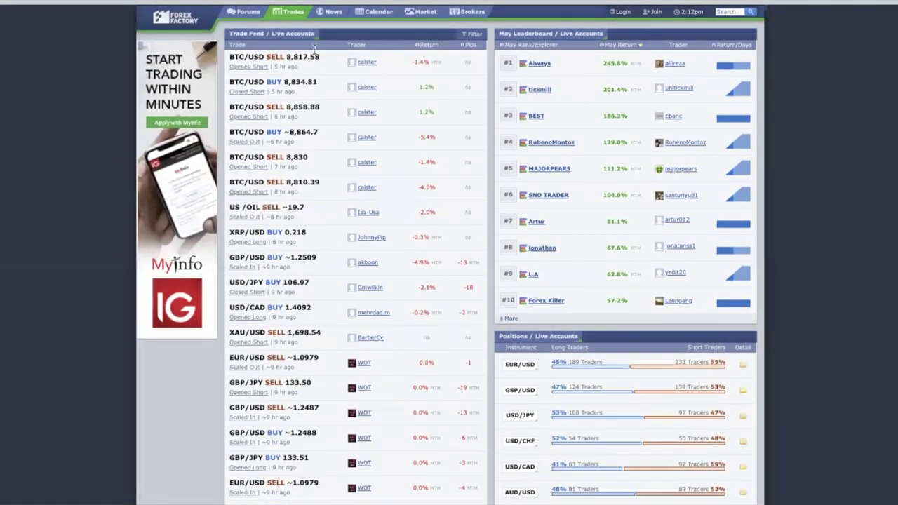
Return to Forex Factory's Market page and examine the Sydney, Tokyo, London and New York session times.
{"action": "left_click", "coordinate": [422, 7]}
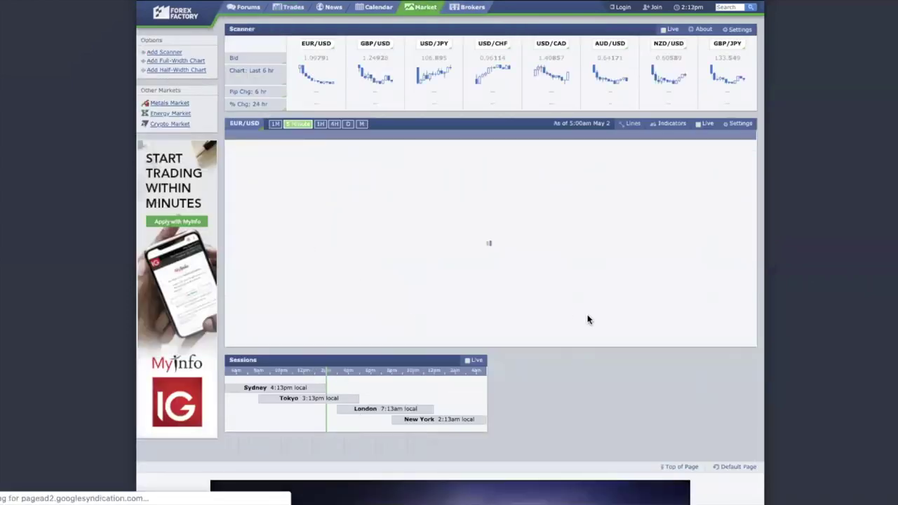
{"action": "scroll", "coordinate": [588, 319], "scroll_direction": "down", "scroll_amount": 4}
{"action": "scroll", "coordinate": [370, 319], "scroll_direction": "up", "scroll_amount": 4}
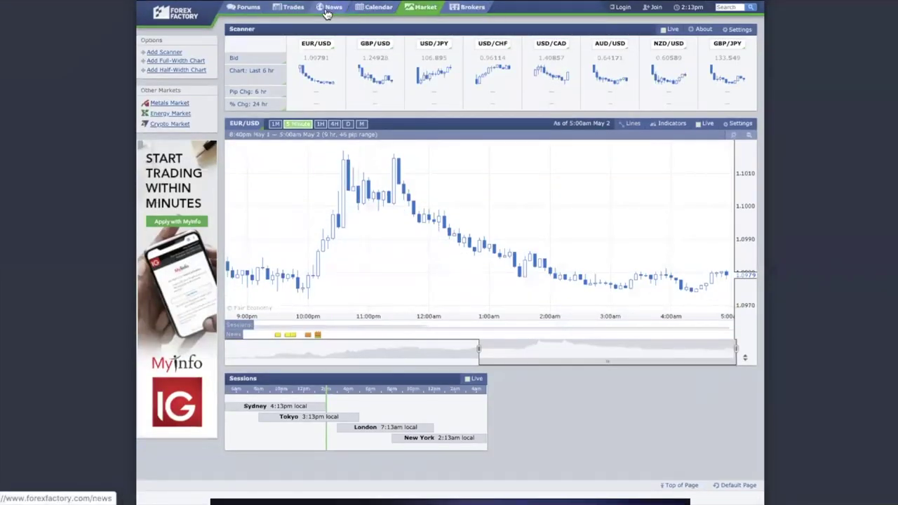
{"action": "left_click", "coordinate": [472, 10]}
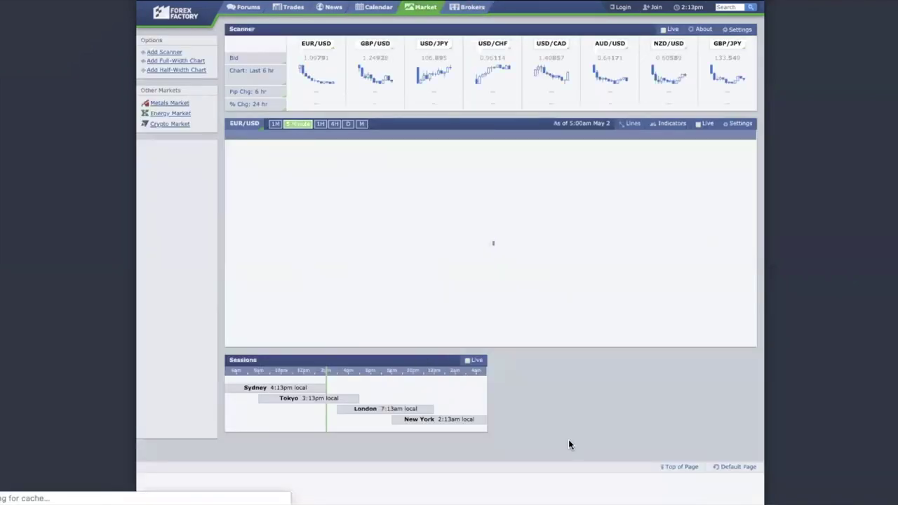
{"action": "scroll", "coordinate": [90, 425], "scroll_direction": "down", "scroll_amount": 1}
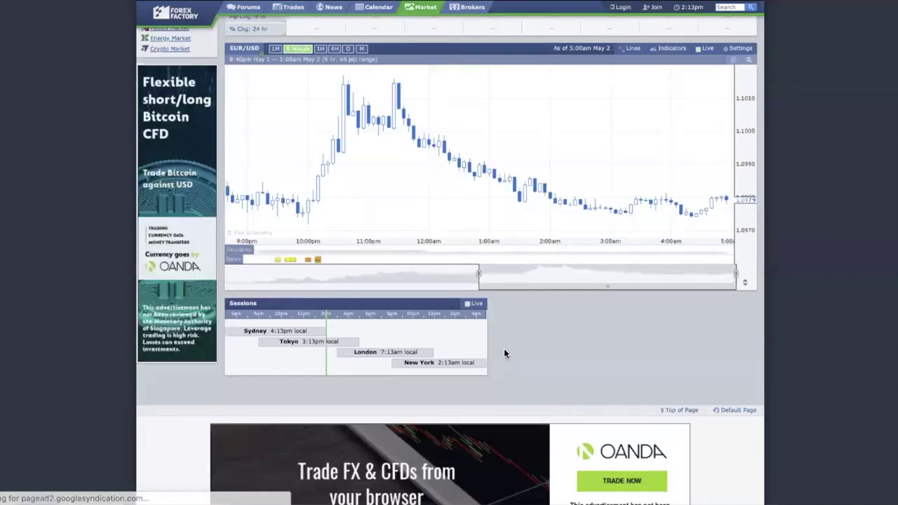
{"action": "scroll", "coordinate": [276, 194], "scroll_direction": "up", "scroll_amount": 1}
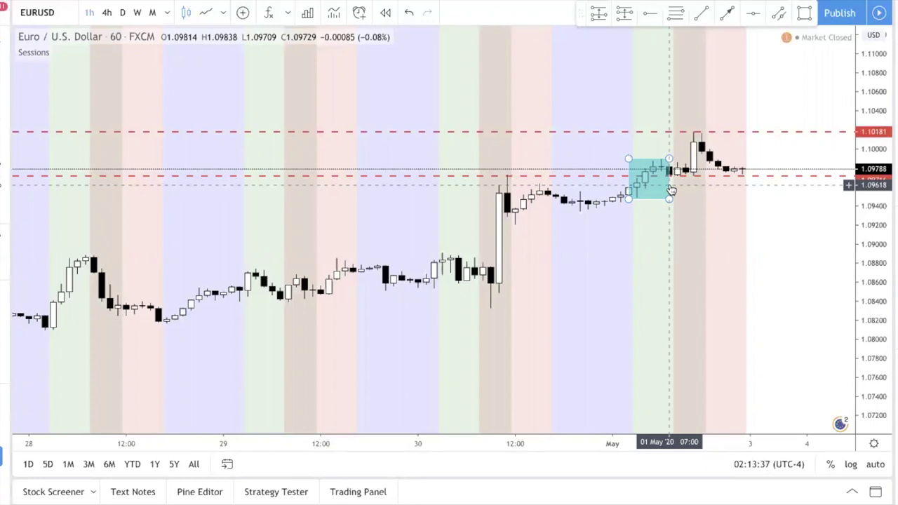
Switch back to the TradingView EURUSD chart and look up the Sessions script among the favorite indicators.
{"action": "left_click", "coordinate": [672, 189]}
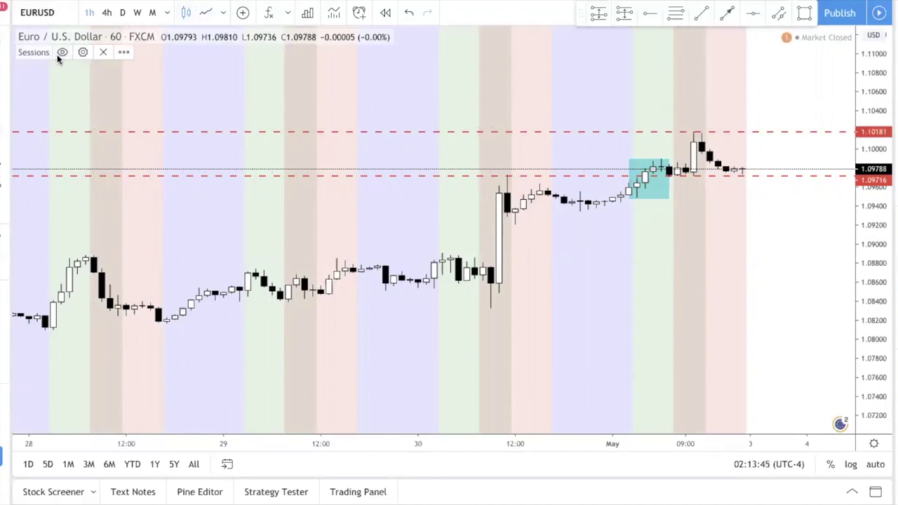
{"action": "left_click", "coordinate": [270, 12]}
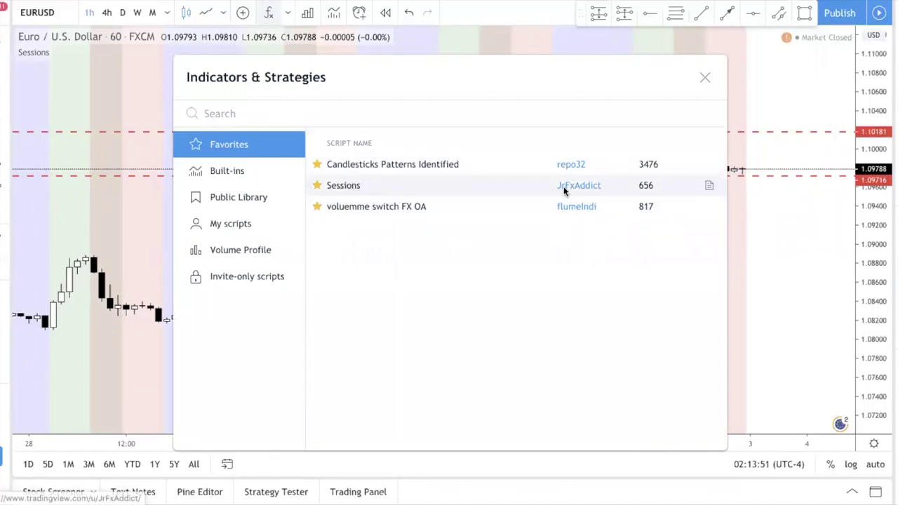
{"action": "key", "text": "Escape"}
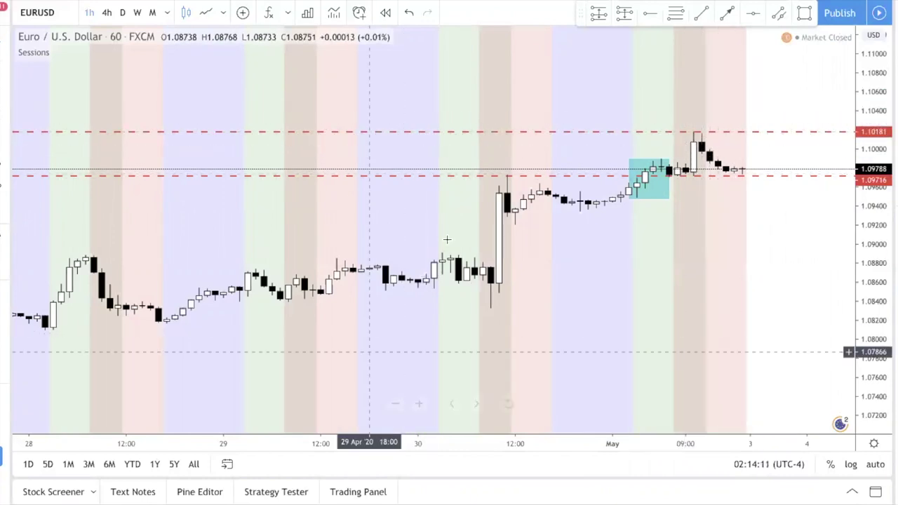
Examine the 1 May London–New York overlap candles against the upper and lower horizontal lines.
{"action": "scroll", "coordinate": [694, 166], "scroll_direction": "down", "scroll_amount": 2}
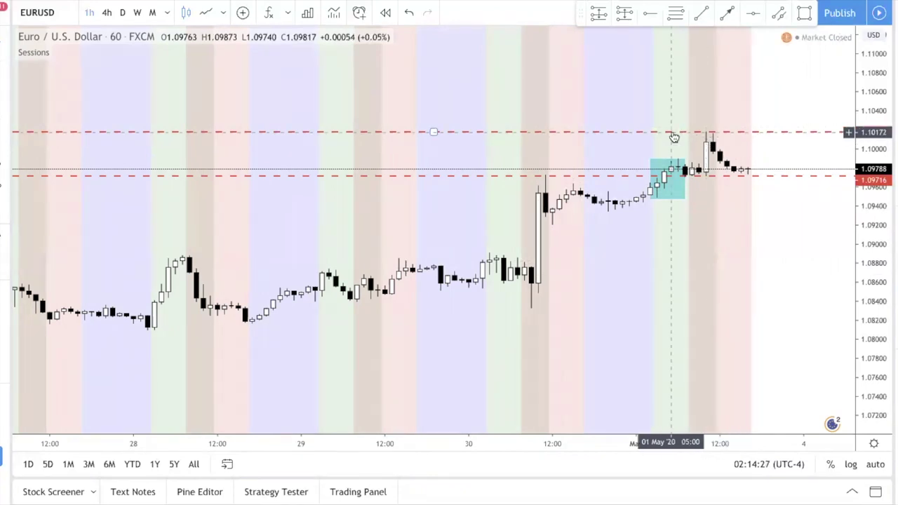
{"action": "scroll", "coordinate": [647, 175], "scroll_direction": "left", "scroll_amount": 5}
{"action": "left_click_drag", "start_coordinate": [681, 259], "coordinate": [466, 265]}
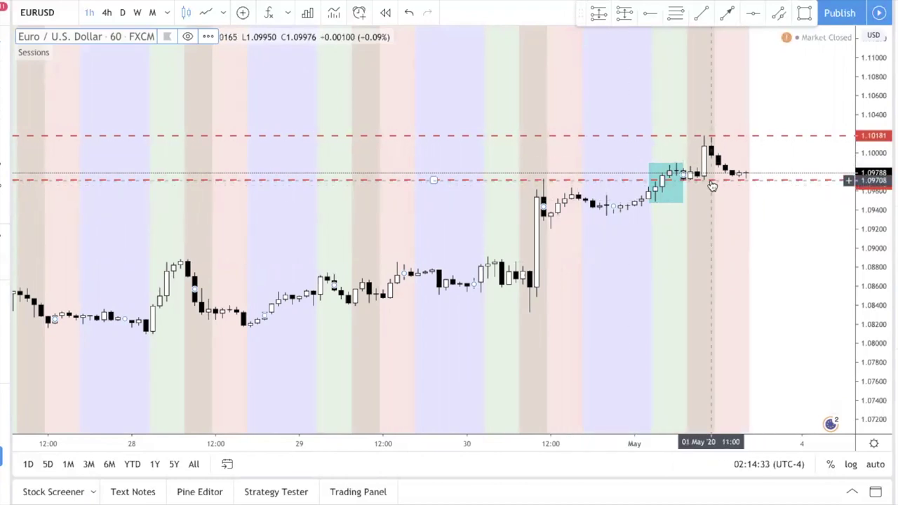
{"action": "left_click_drag", "start_coordinate": [710, 182], "coordinate": [711, 181]}
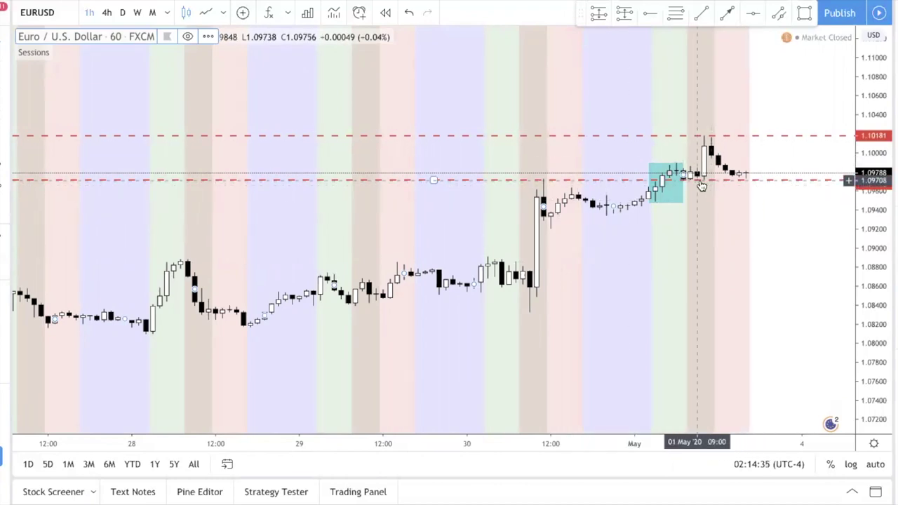